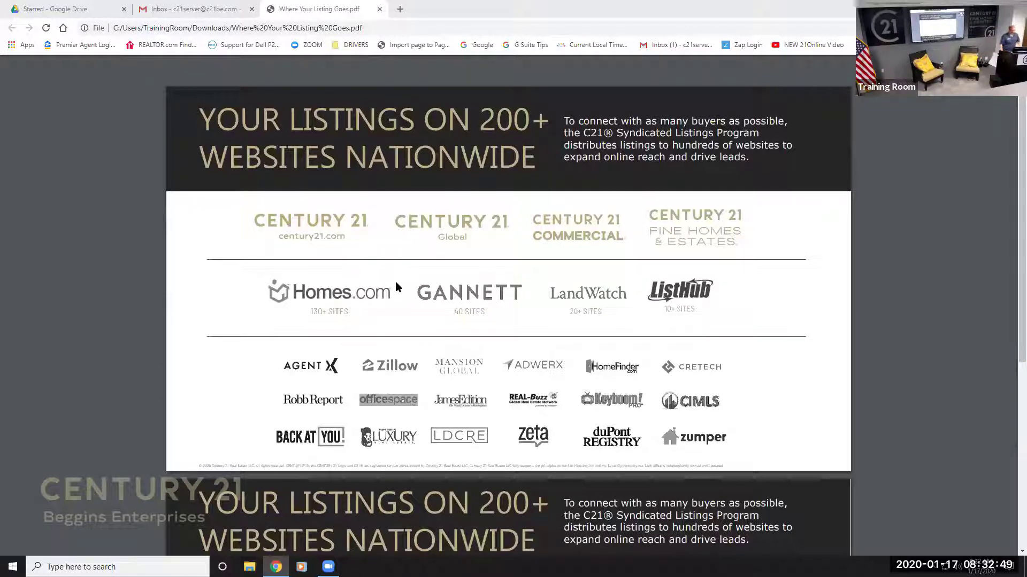
# Scroll the PDF down to page 2's list of 200+ syndication website URLs.
pyautogui.scroll(-6, 495, 272)
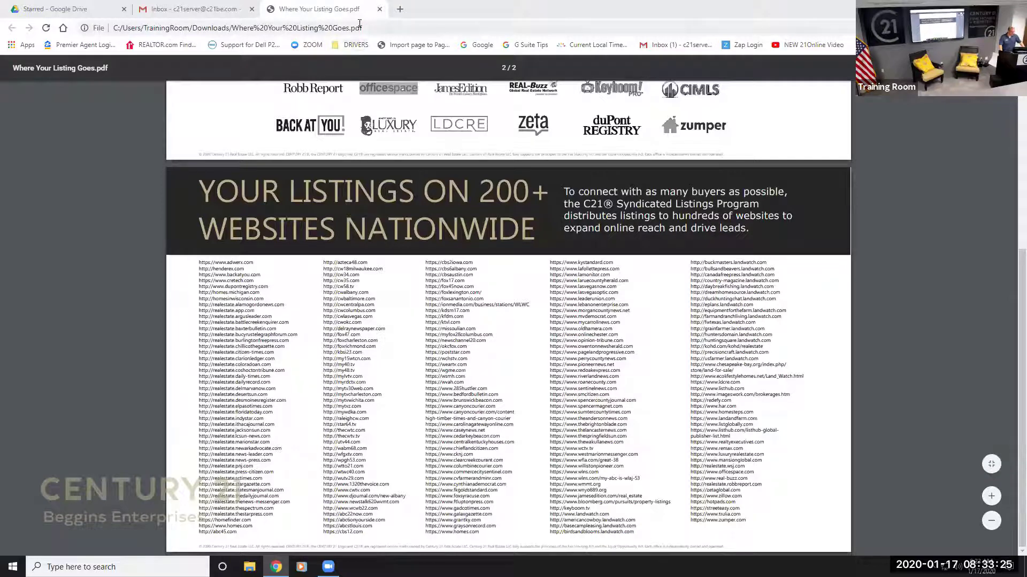
# Load maps.google.com in the current tab to show the Apollo Beach street map.
pyautogui.click(387, 29)
pyautogui.write('ma')
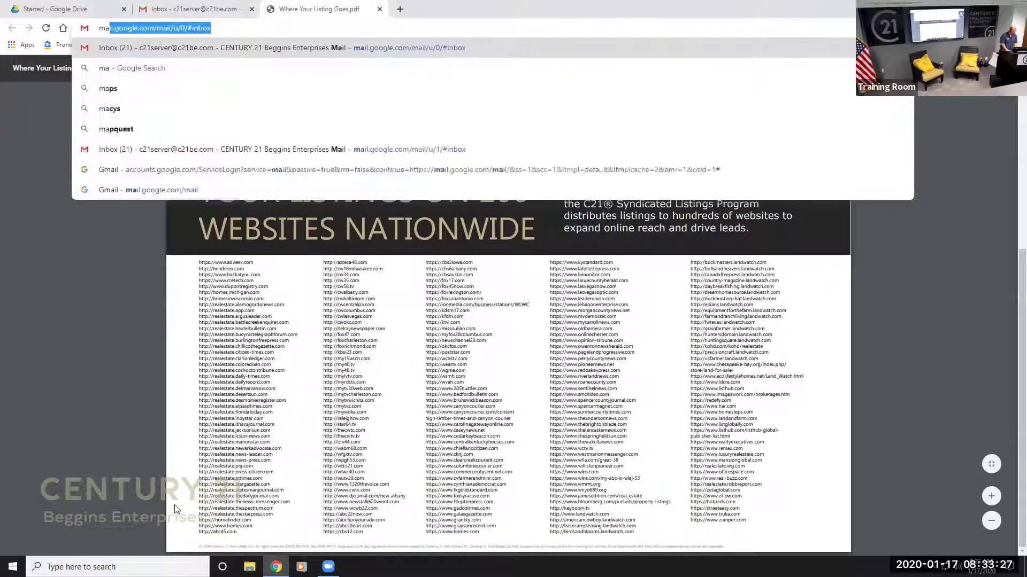
pyautogui.write('ps.google.com')
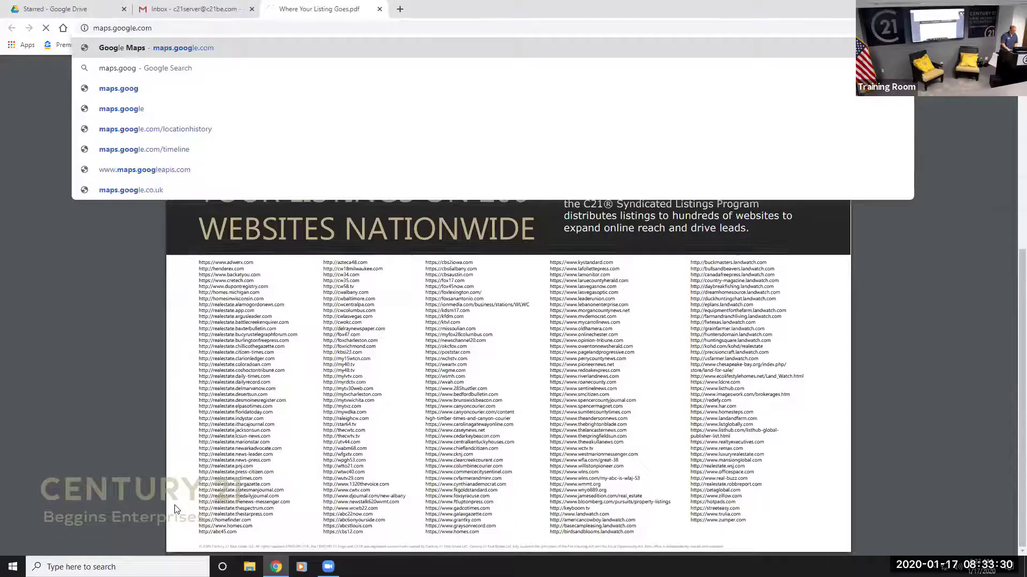
pyautogui.press('Return')
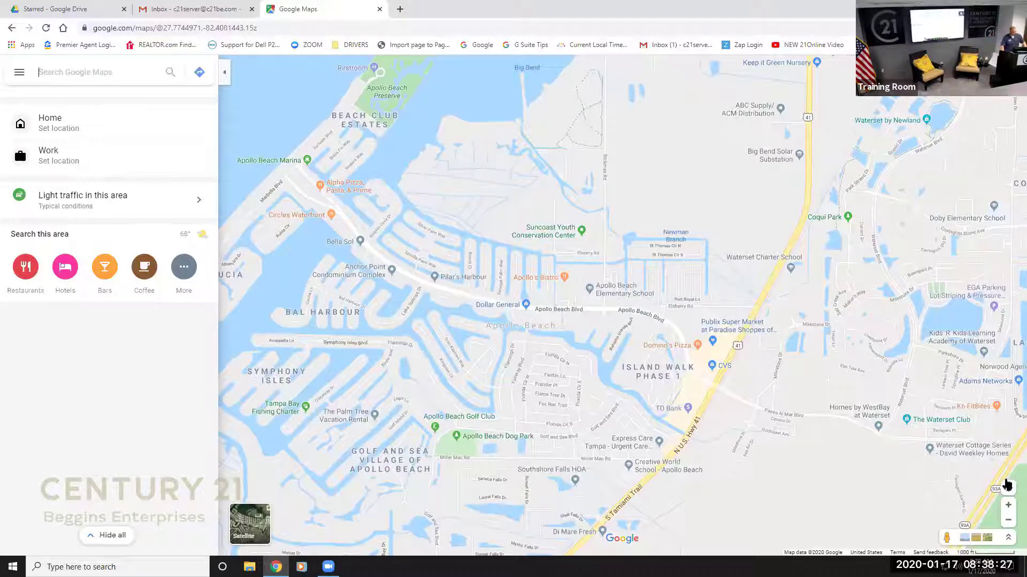
# Review The Waterset Club's place details, then close them and return to an empty search box.
pyautogui.click(912, 423)
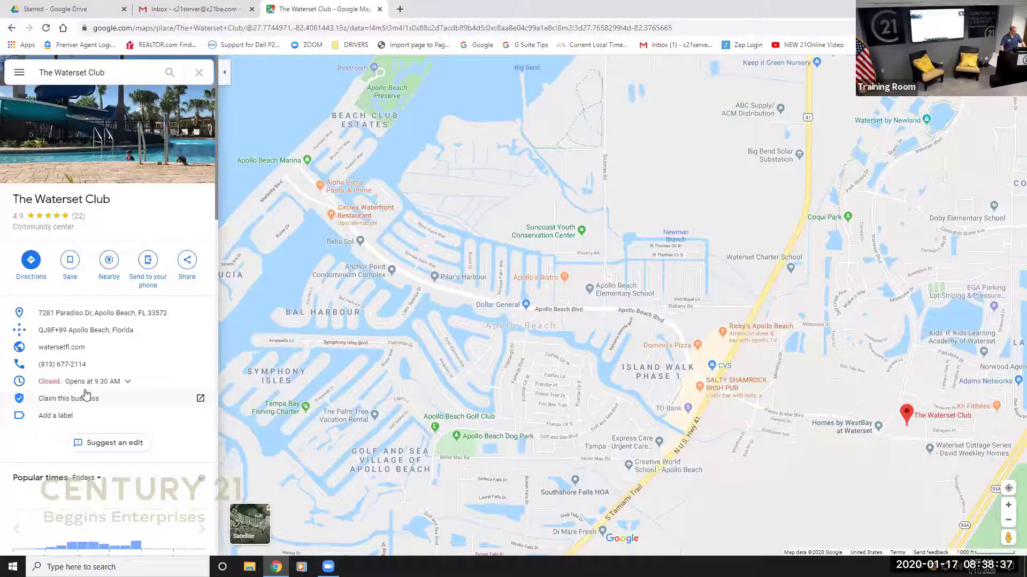
pyautogui.scroll(-3, 85, 394)
pyautogui.scroll(-4, 75, 364)
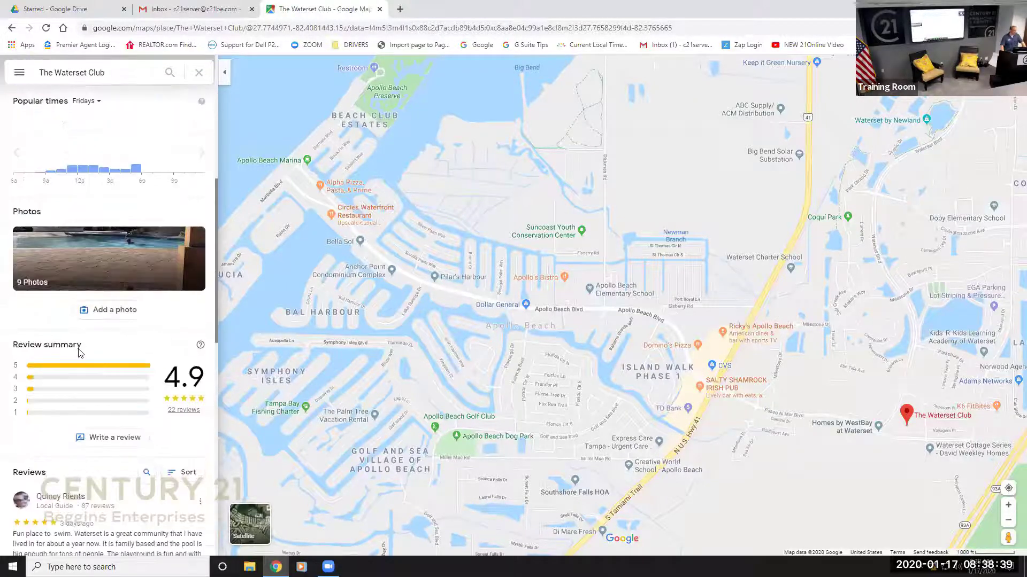
pyautogui.scroll(-10, 78, 352)
pyautogui.scroll(12, 82, 347)
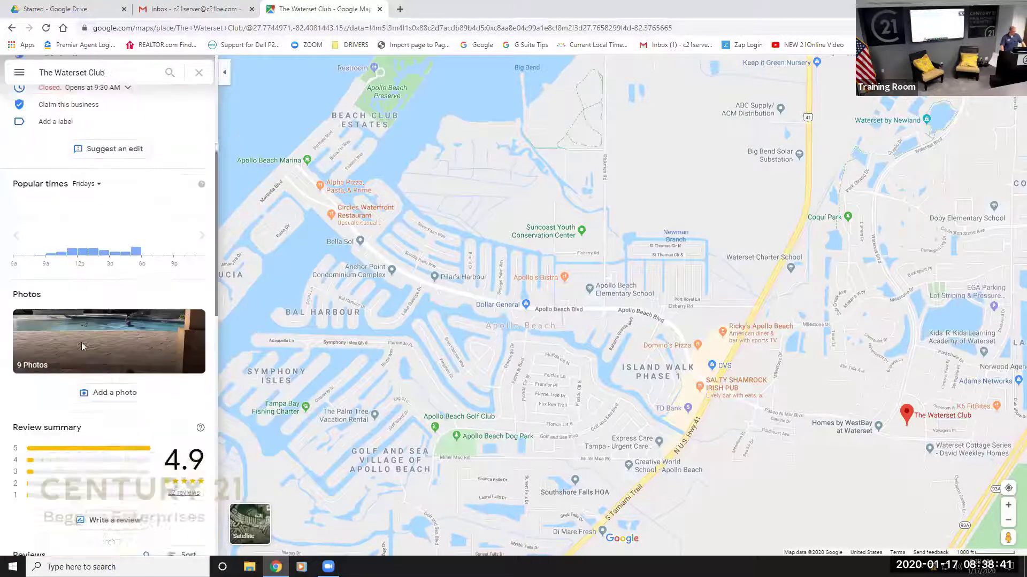
pyautogui.scroll(5, 83, 347)
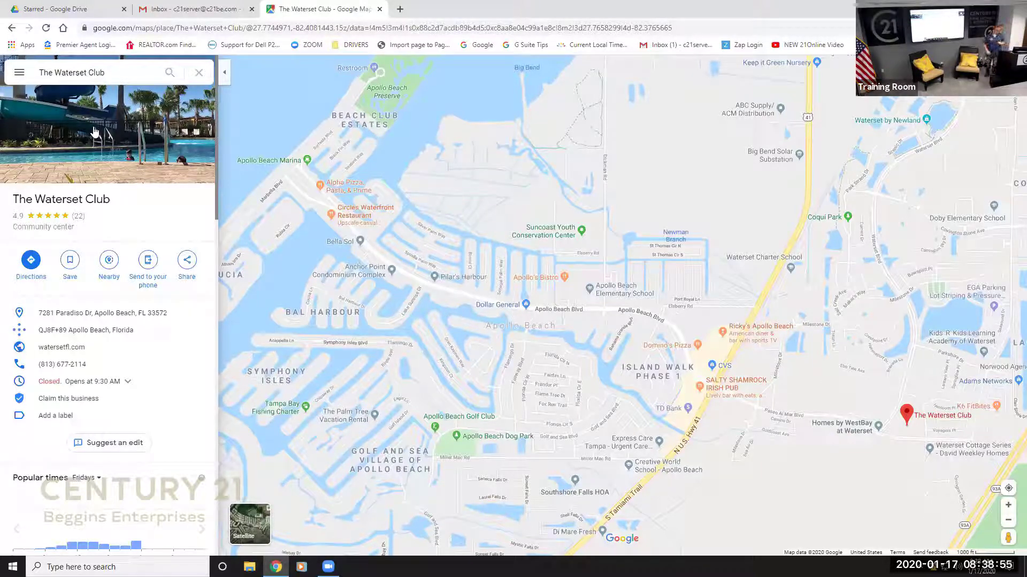
pyautogui.click(199, 73)
pyautogui.click(147, 76)
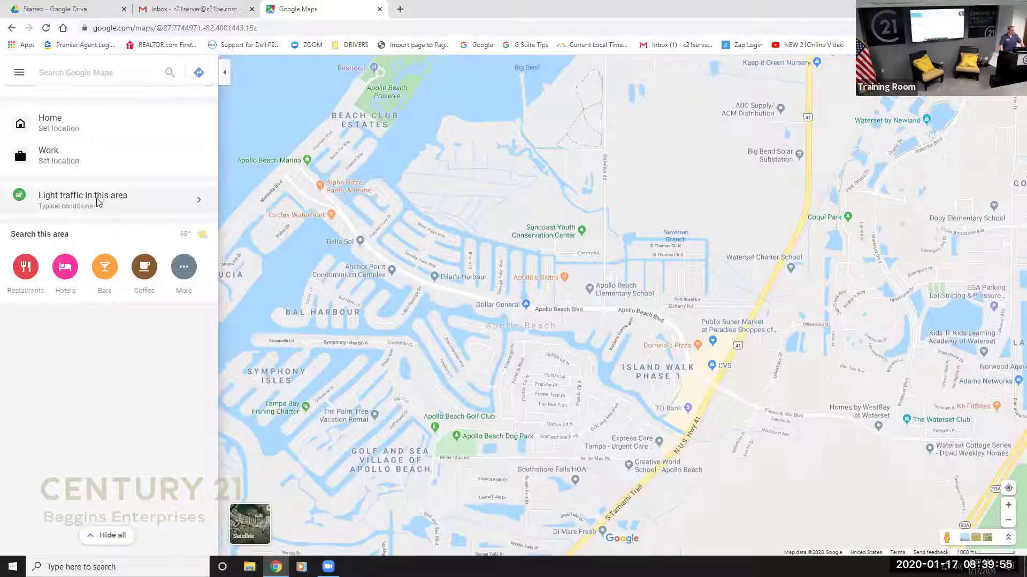
# Start directions from Publix Super Market at Paradise Shoppes, entering 'Jacksonn' as the destination.
pyautogui.click(98, 202)
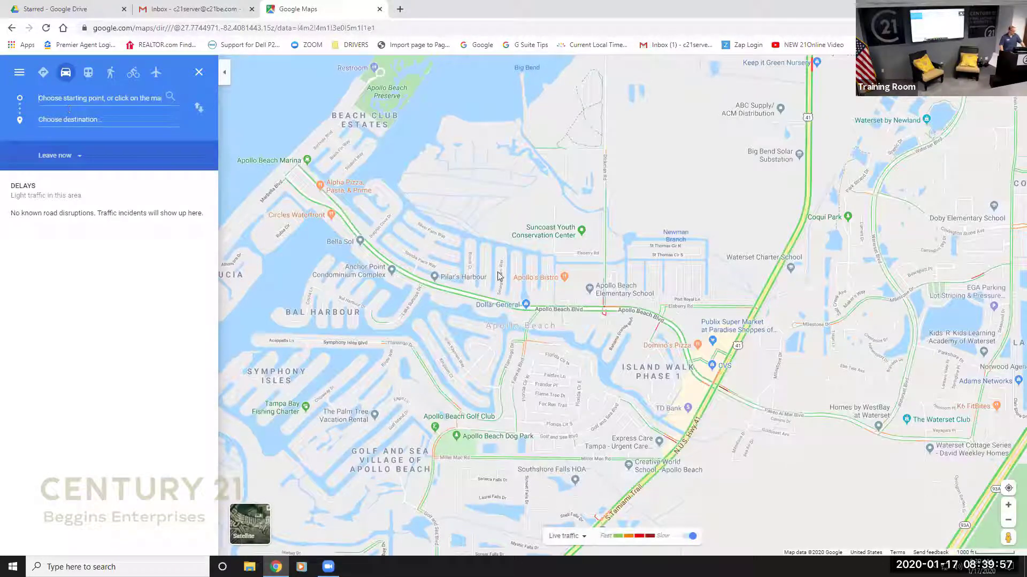
pyautogui.click(712, 341)
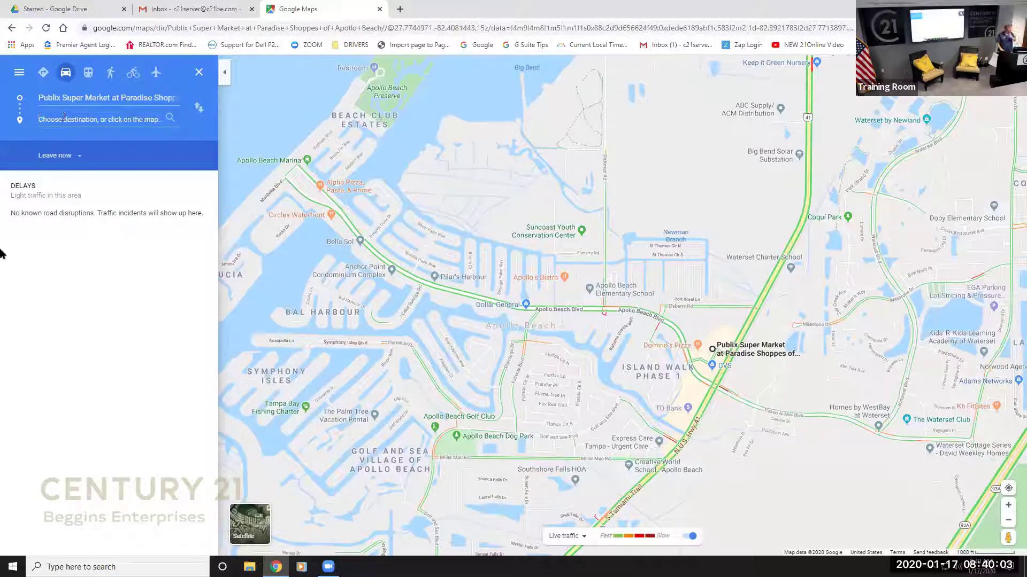
pyautogui.write('Jack')
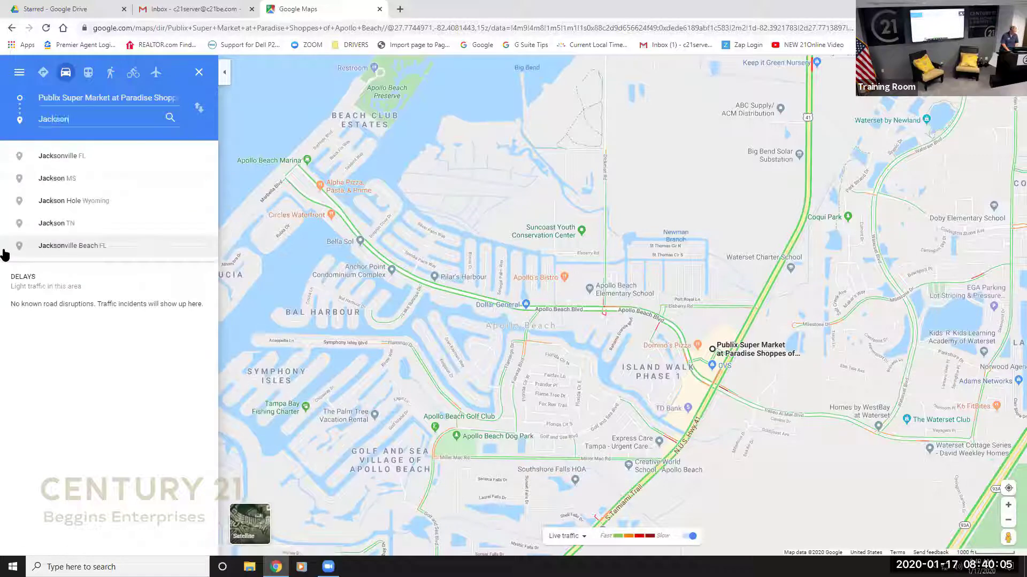
pyautogui.write('son')
pyautogui.write('n')
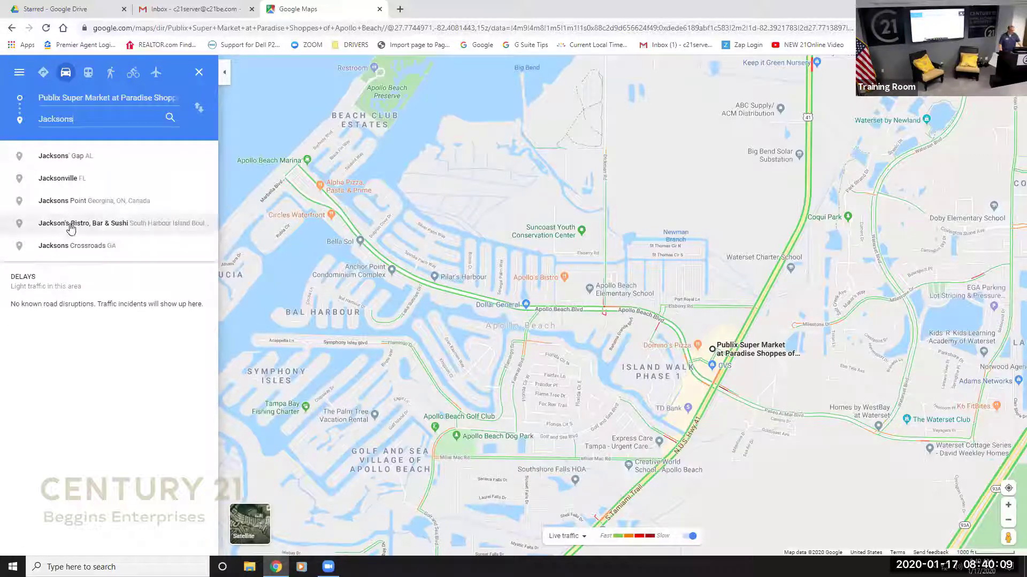
# Pick Jackson's Bistro, Bar & Sushi as the destination to calculate the driving routes.
pyautogui.click(68, 224)
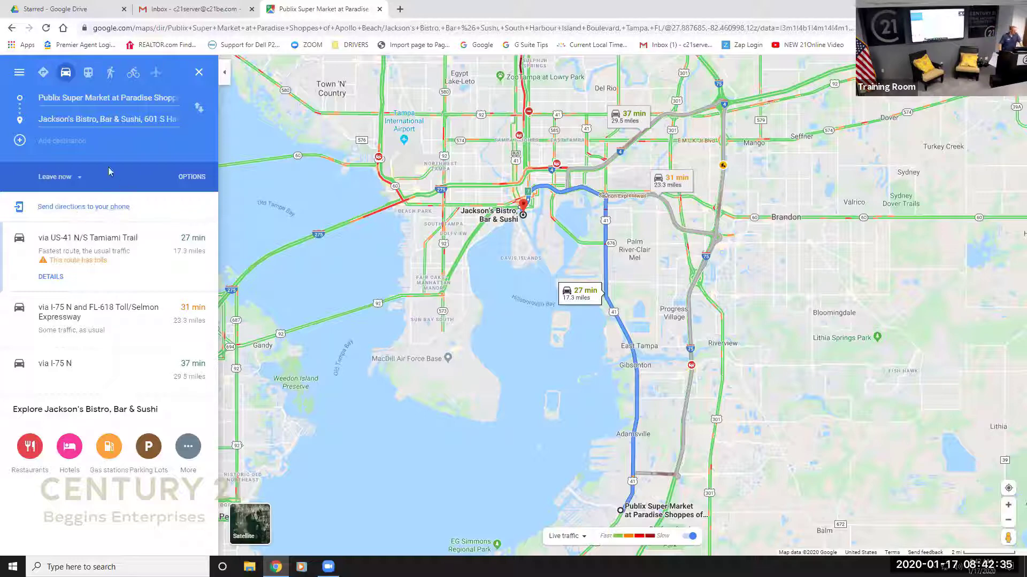
# Change the trip timing from Leave now to Arrive by 10:30 AM.
pyautogui.click(82, 178)
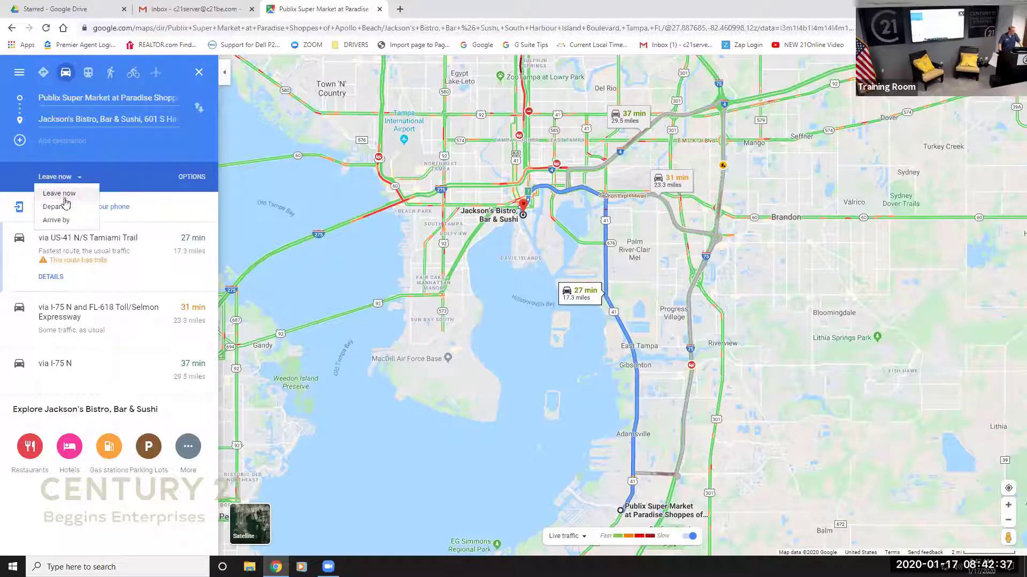
pyautogui.click(62, 204)
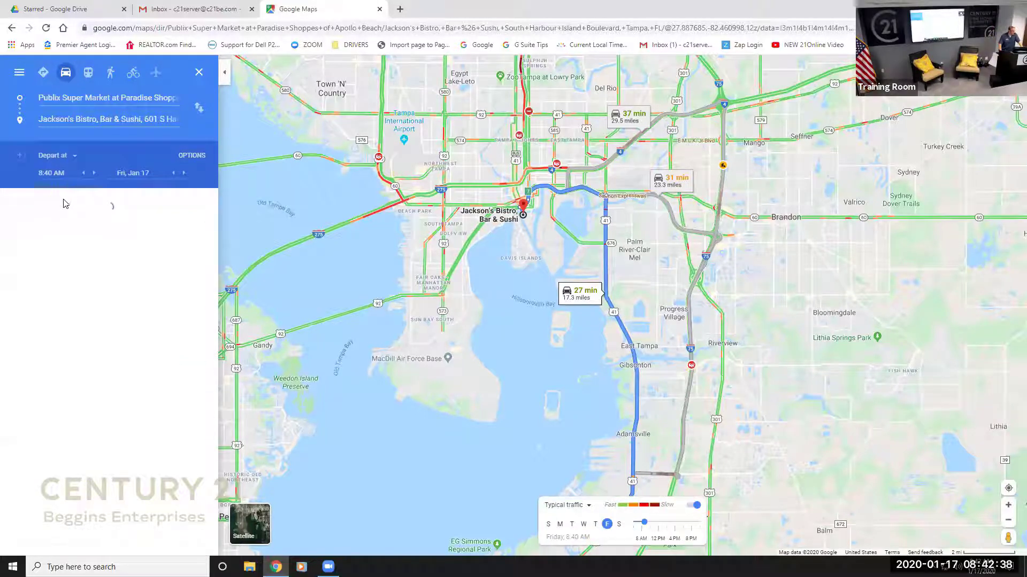
pyautogui.click(74, 160)
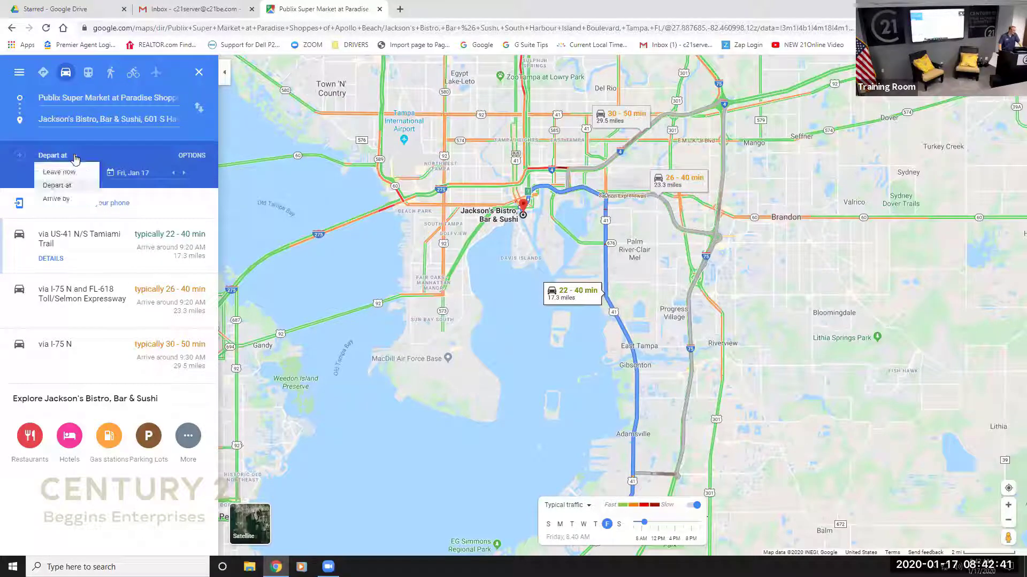
pyautogui.click(67, 198)
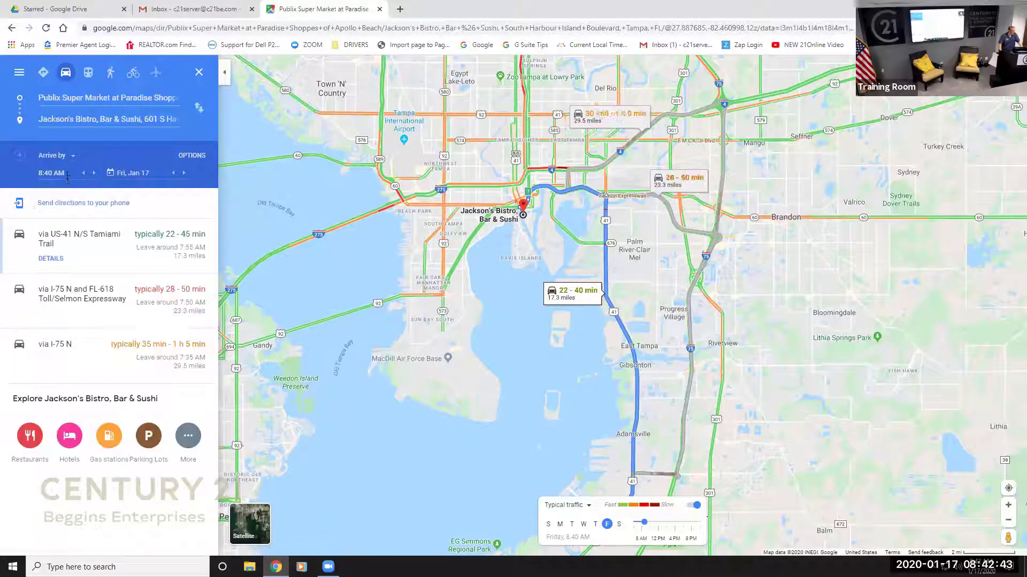
pyautogui.click(62, 178)
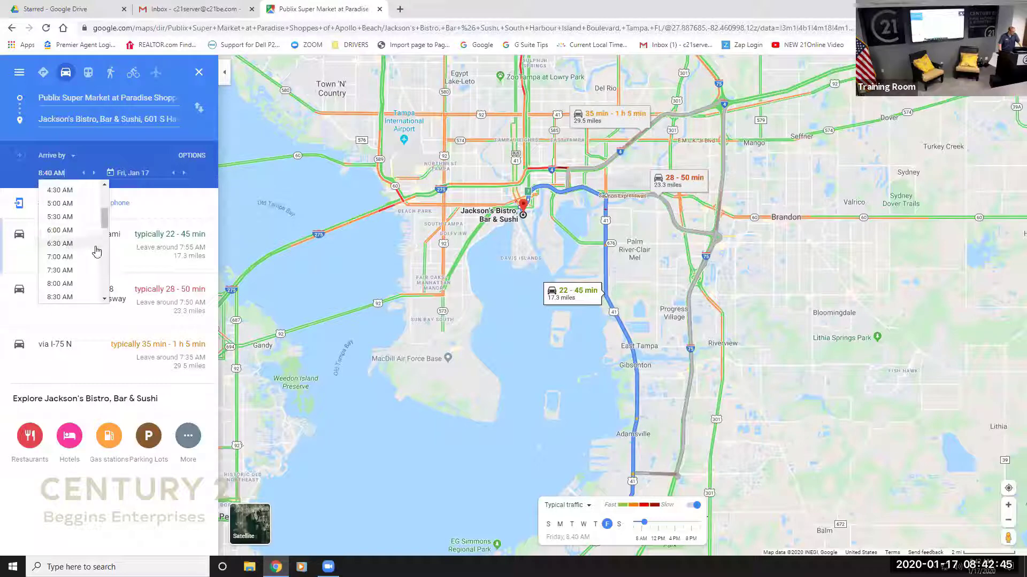
pyautogui.click(88, 243)
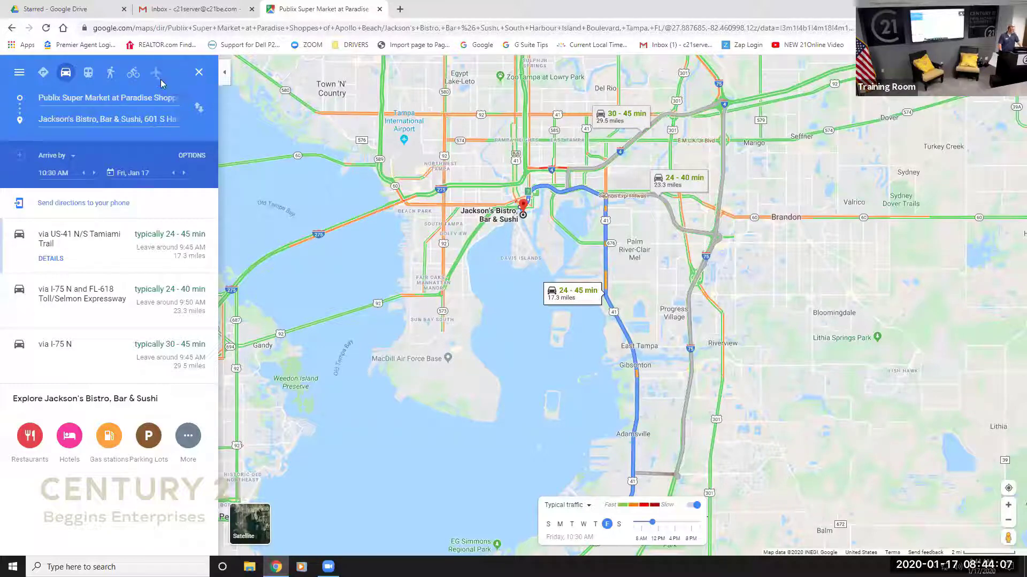
# Check walking directions, then switch to public transit routes for the trip.
pyautogui.click(112, 75)
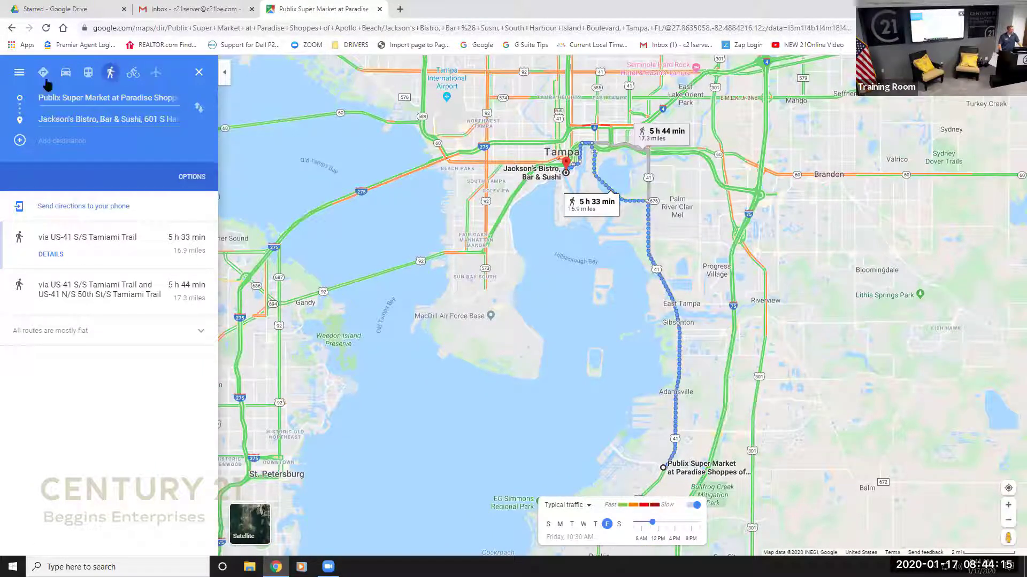
pyautogui.click(83, 74)
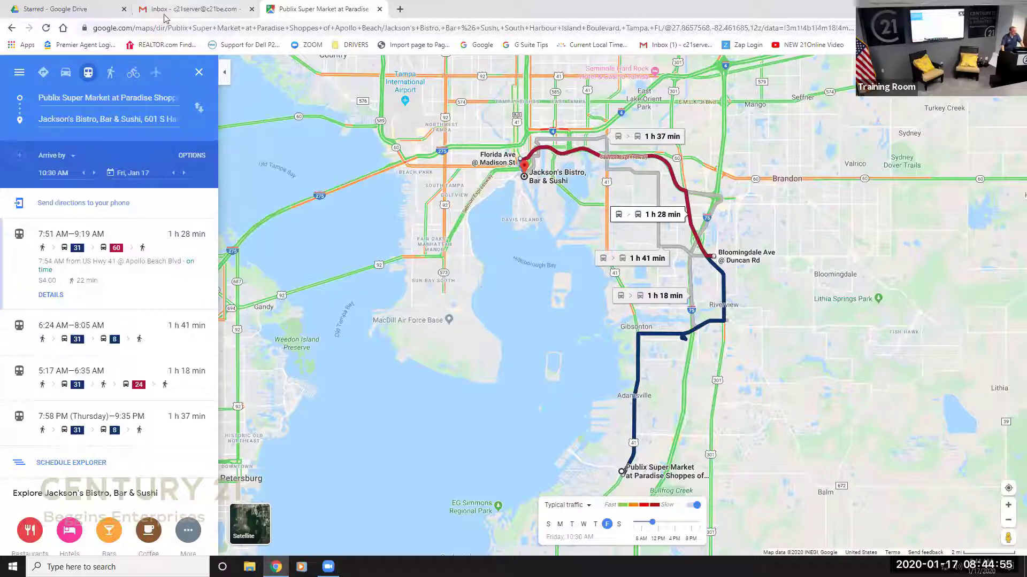
# Close the Publix-to-Jackson's transit directions, leaving an empty Google Maps search.
pyautogui.click(198, 73)
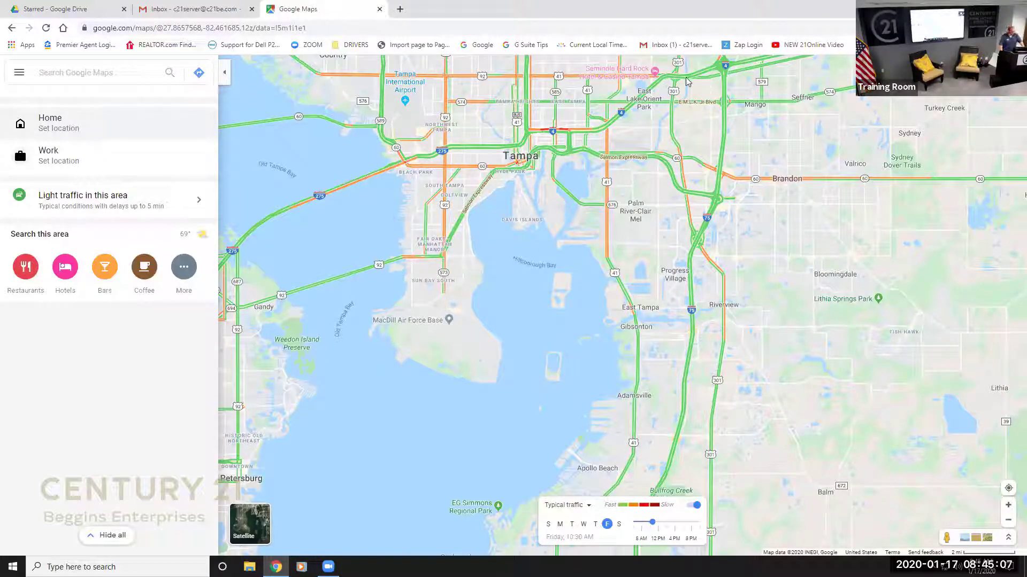
# Pan the map south and zoom in on the Apollo Beach neighbourhoods.
pyautogui.moveTo(634, 154); pyautogui.dragTo(637, 289)
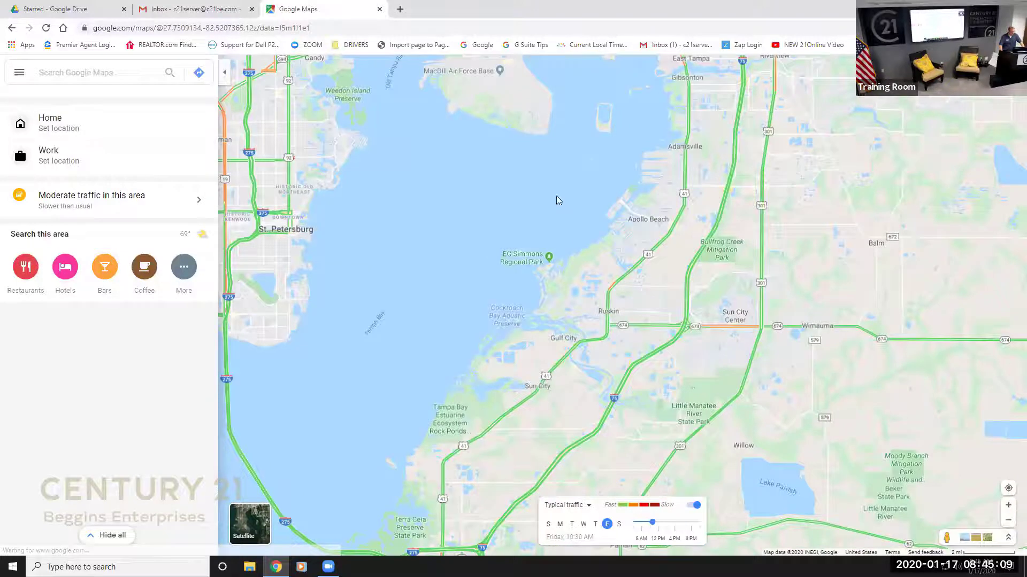
pyautogui.scroll(3, 567, 240)
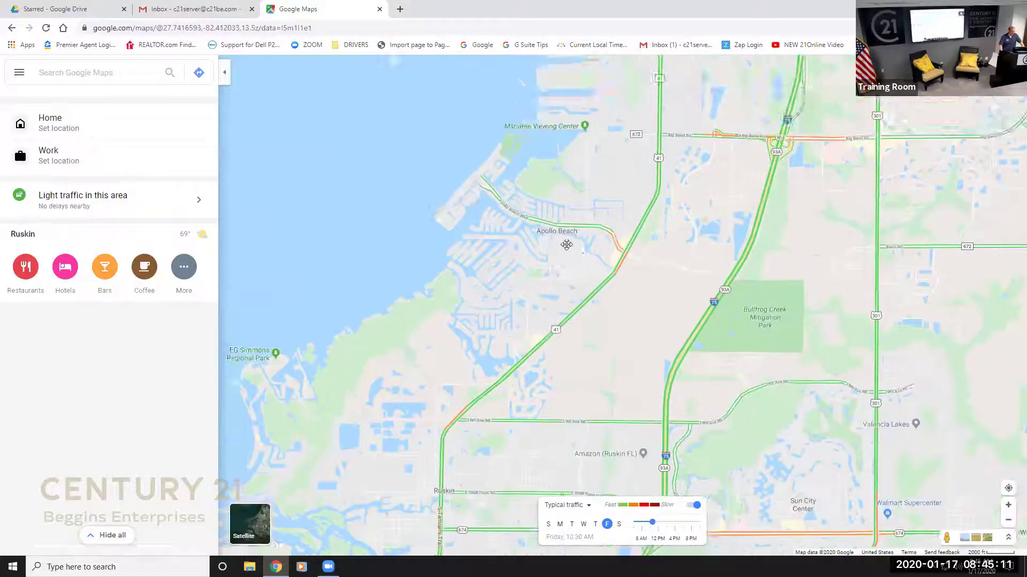
pyautogui.scroll(1, 566, 245)
pyautogui.scroll(1, 530, 217)
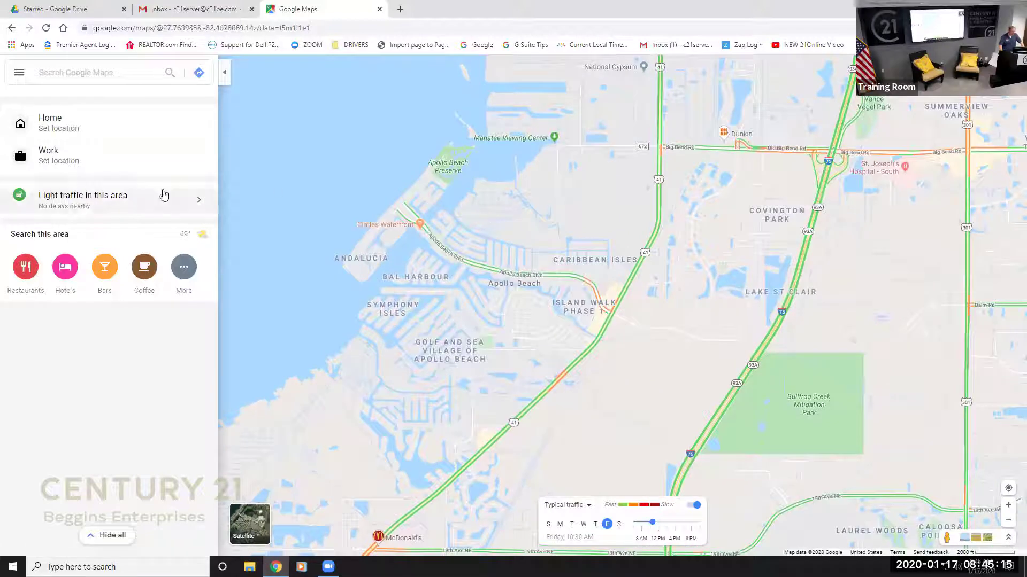
# Search this area for restaurants and open Apollo's Bistro's place details.
pyautogui.click(18, 278)
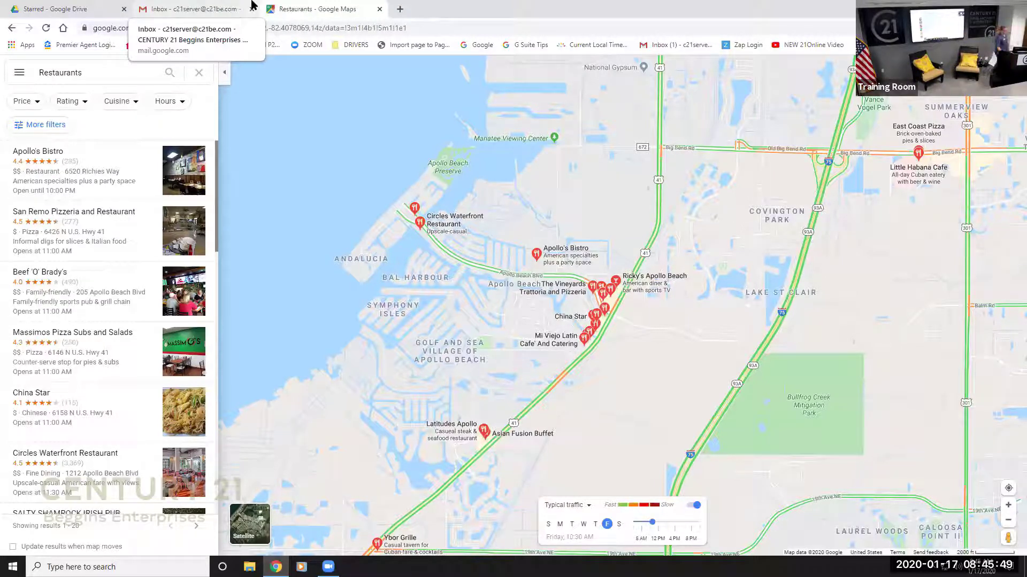
pyautogui.click(125, 177)
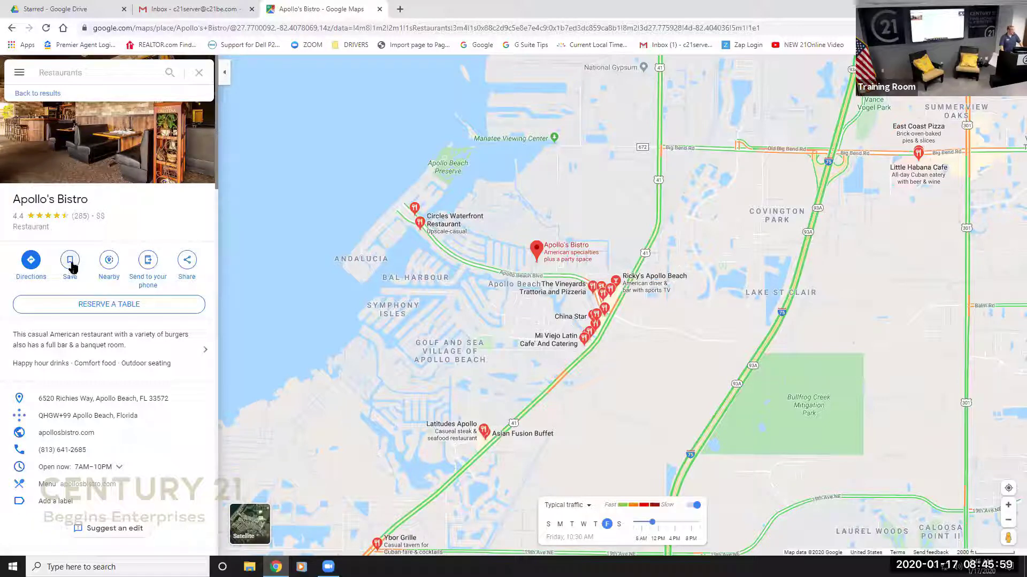
pyautogui.click(71, 264)
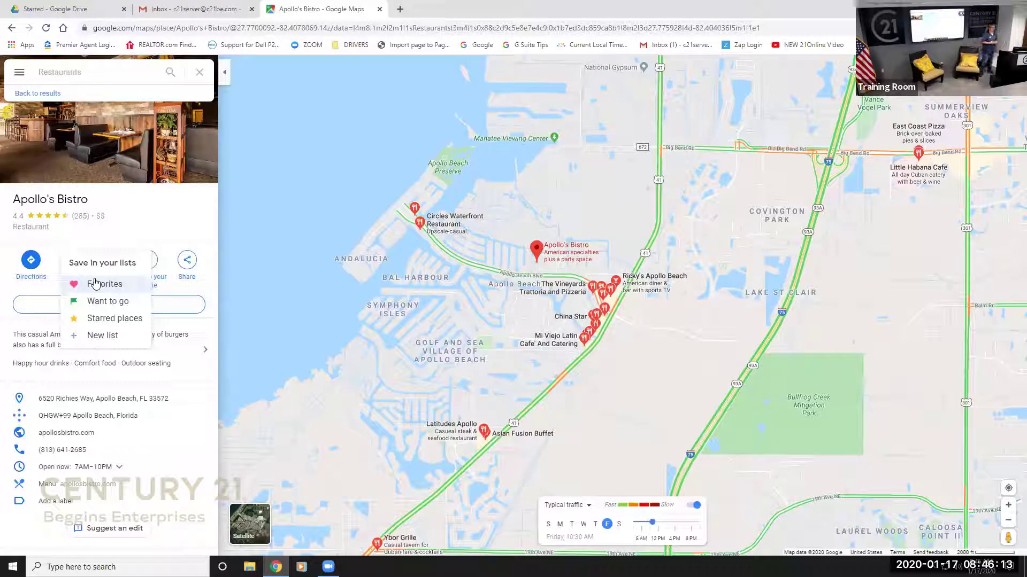
pyautogui.click(179, 233)
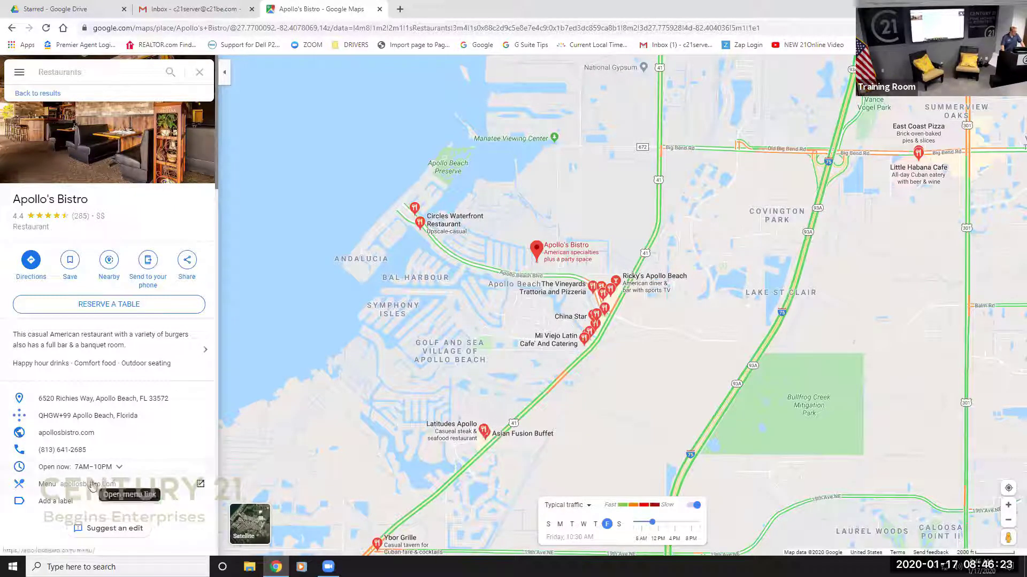
pyautogui.scroll(-3, 83, 417)
pyautogui.scroll(-4, 83, 417)
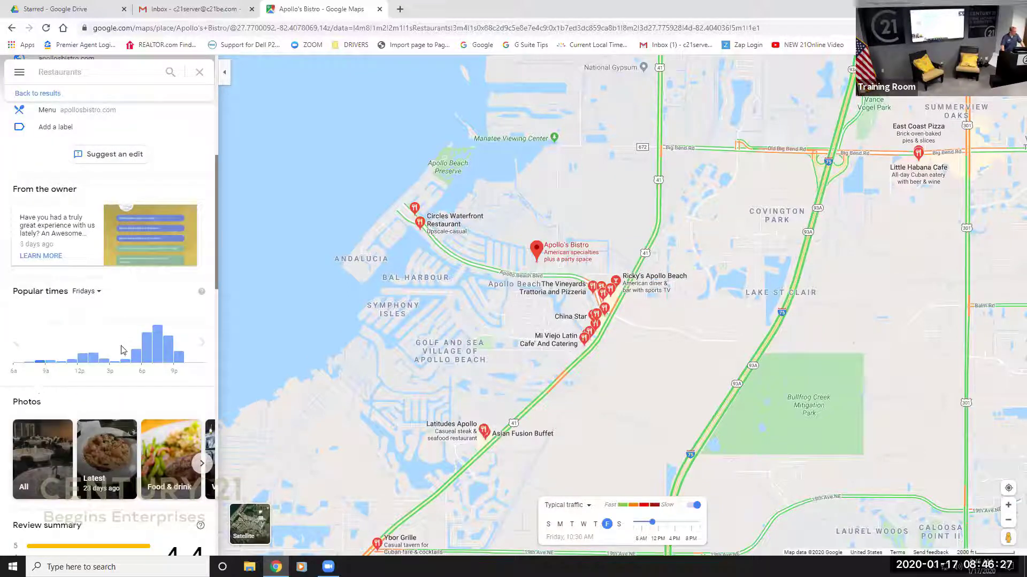
pyautogui.scroll(-3, 160, 358)
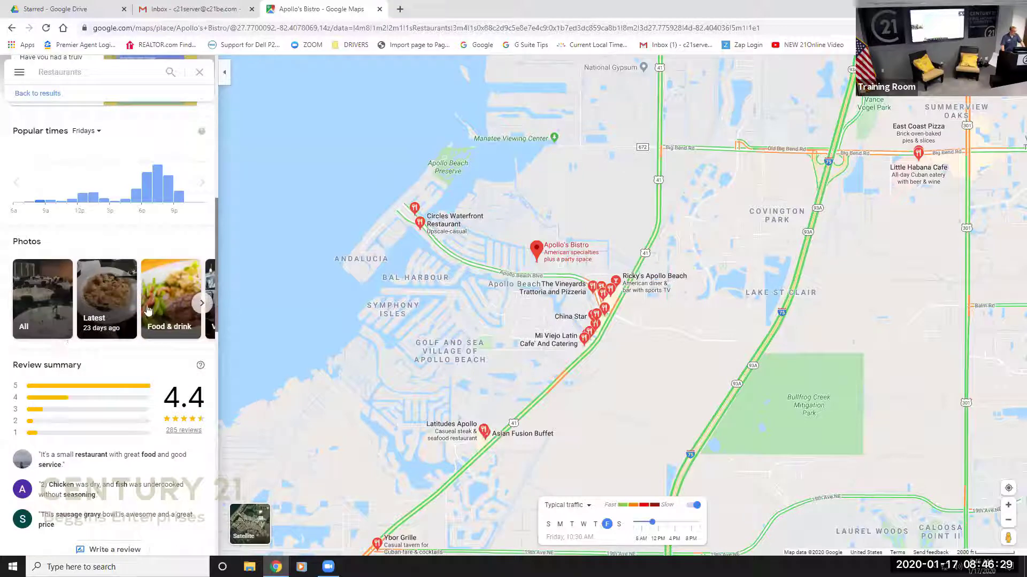
pyautogui.click(202, 303)
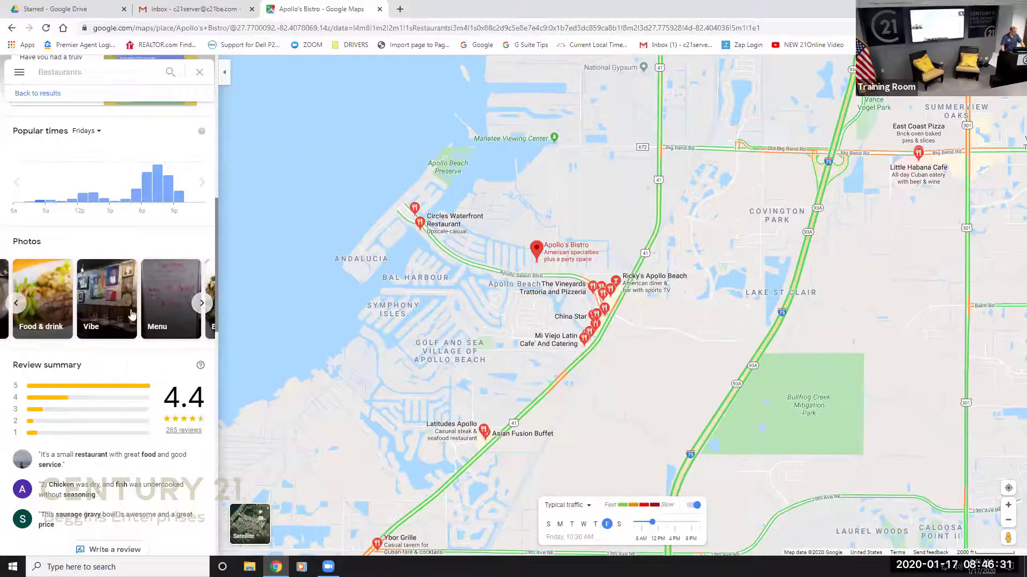
pyautogui.scroll(-2, 132, 315)
pyautogui.scroll(-10, 88, 314)
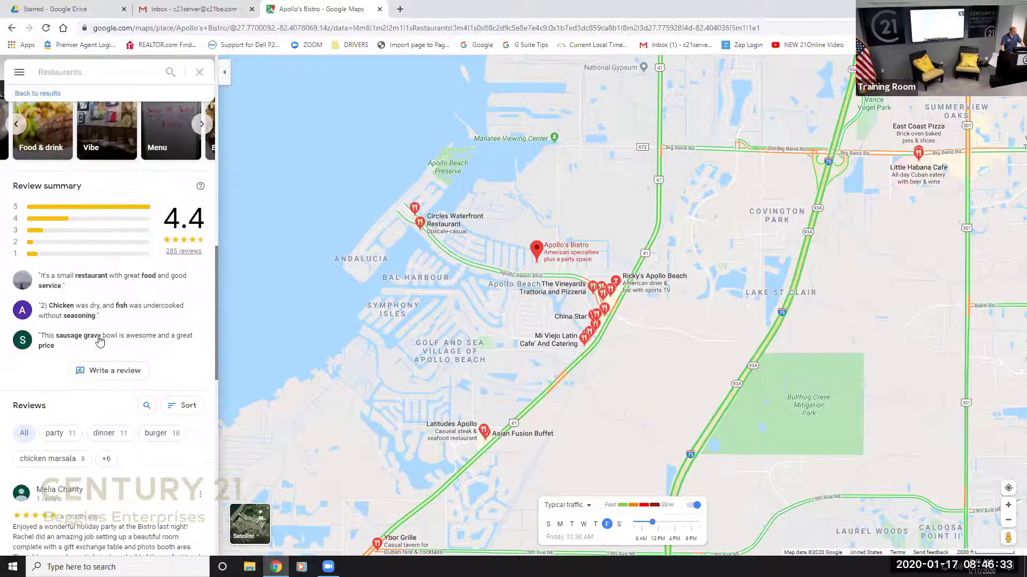
pyautogui.scroll(-5, 99, 343)
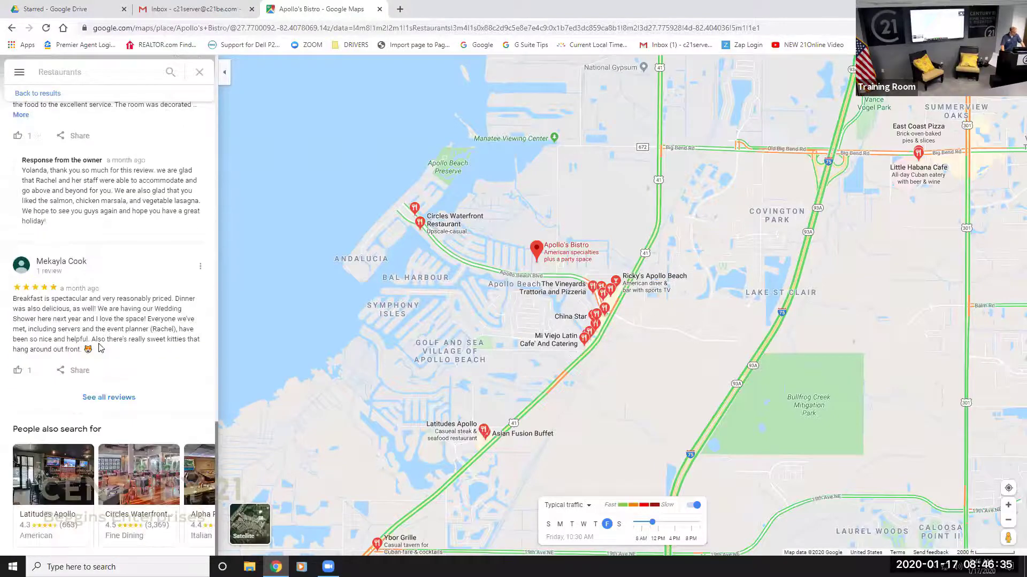
pyautogui.scroll(20, 123, 328)
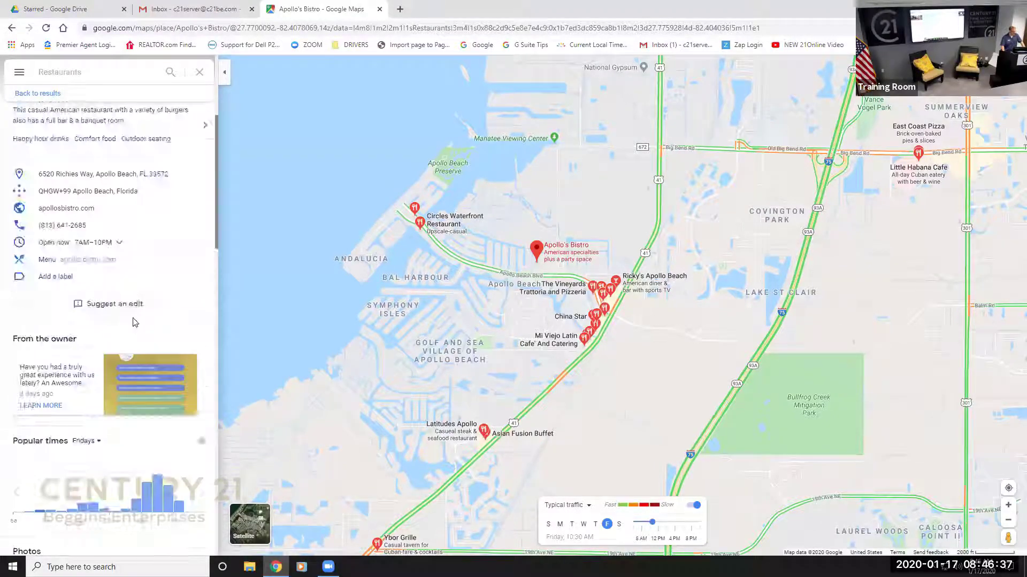
# Search Google for 'apollos bistro' in a new browser tab.
pyautogui.click(399, 9)
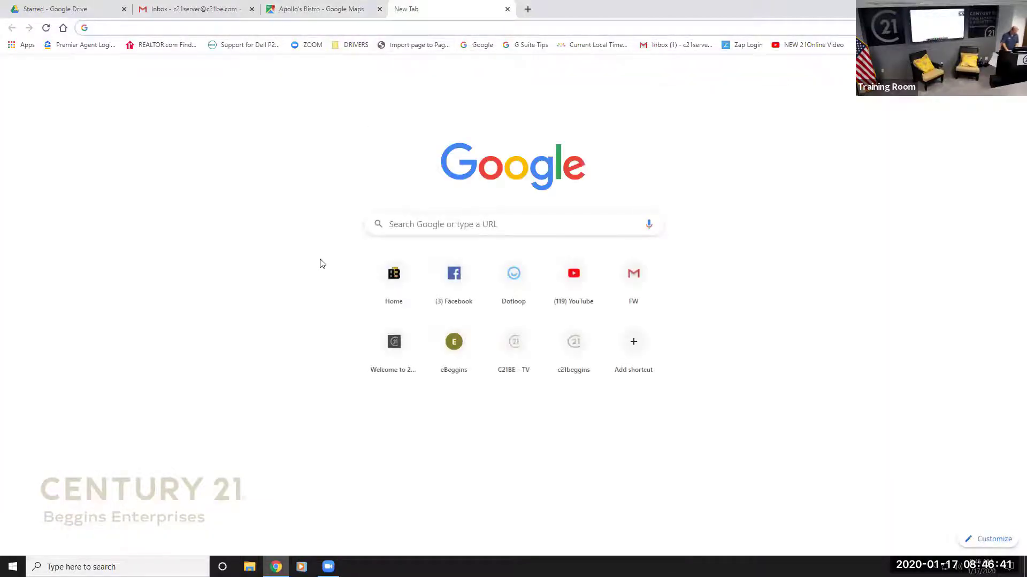
pyautogui.write('apollo')
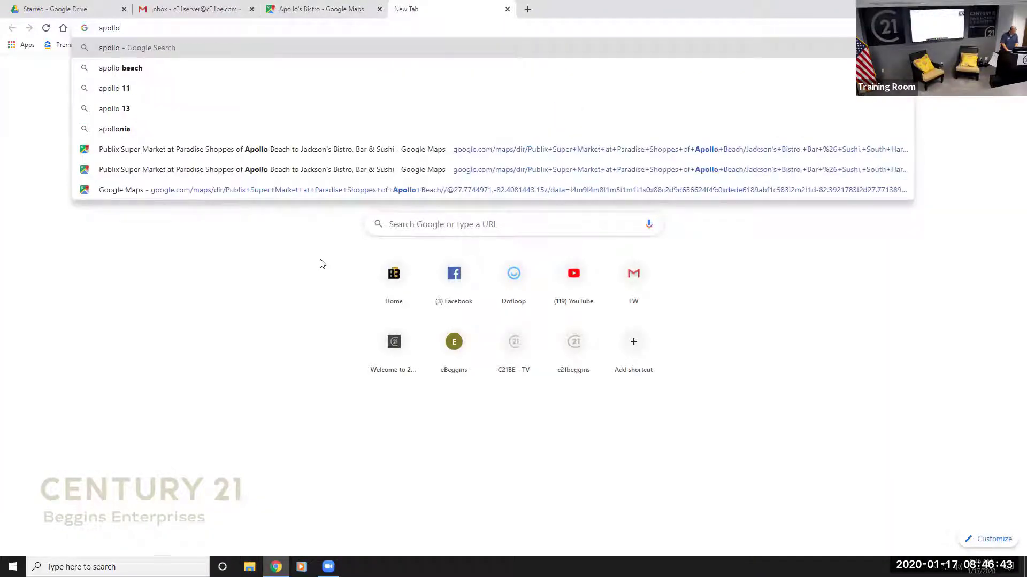
pyautogui.write('s bistro')
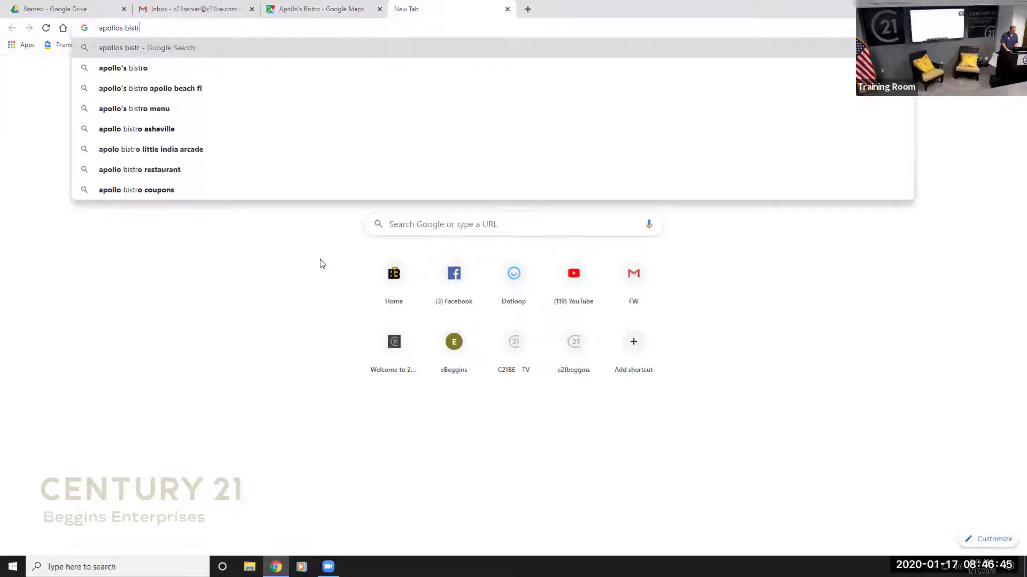
pyautogui.press('Return')
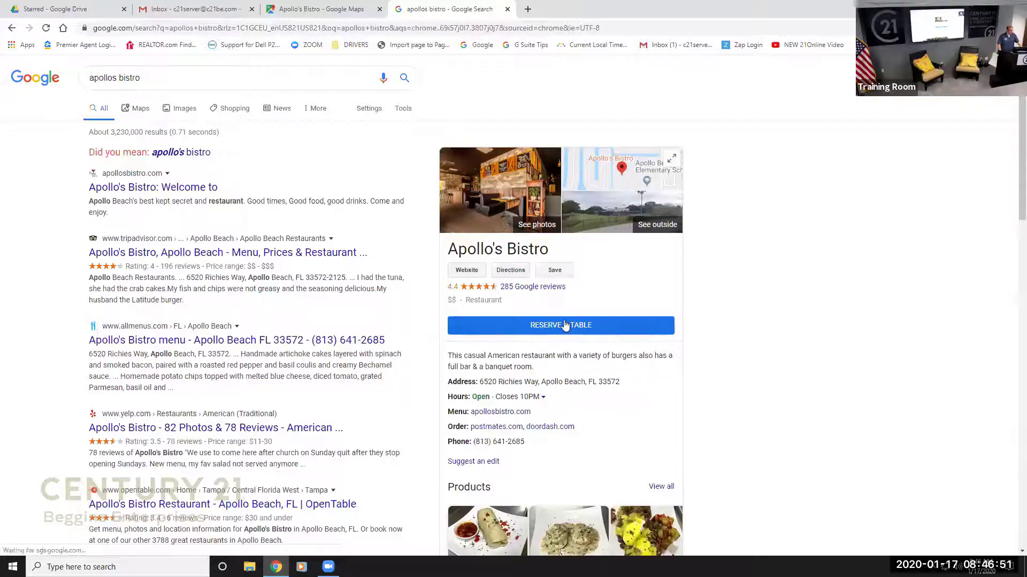
pyautogui.scroll(-1, 565, 325)
pyautogui.scroll(-4, 565, 324)
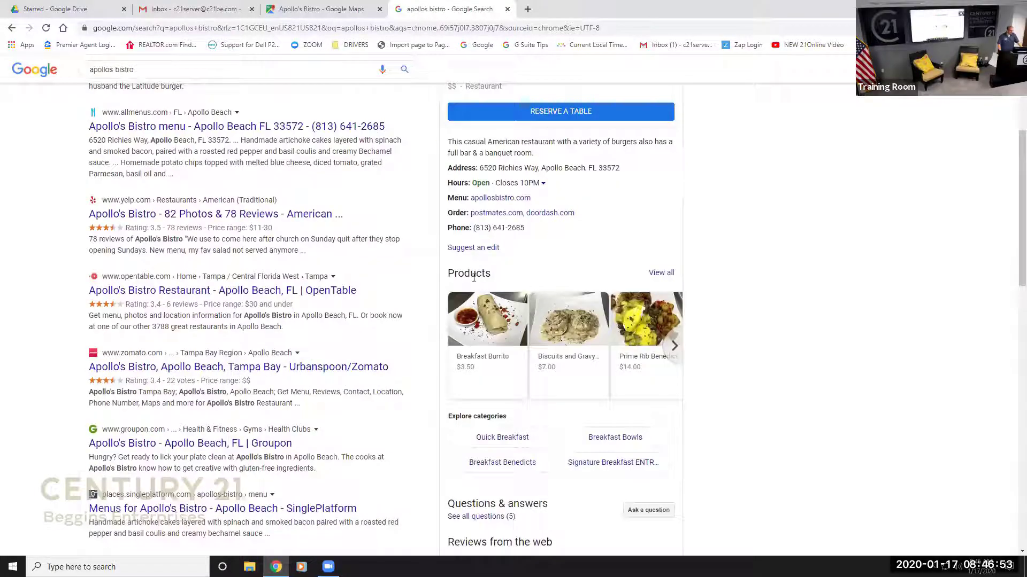
# Browse Apollo's Bistro's menu, check the Quinoa Bowl, then close the search tab.
pyautogui.click(657, 272)
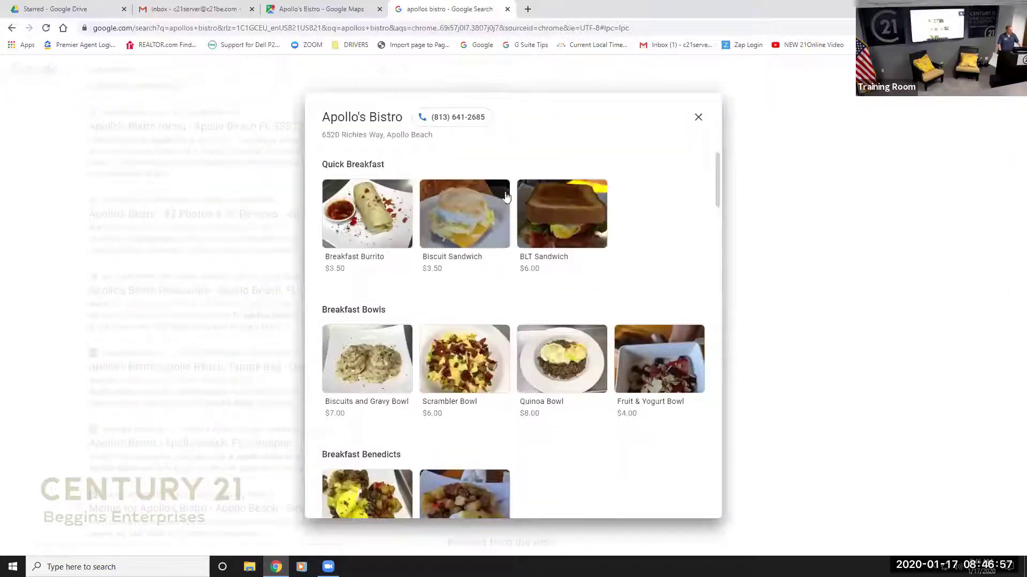
pyautogui.scroll(-3, 585, 211)
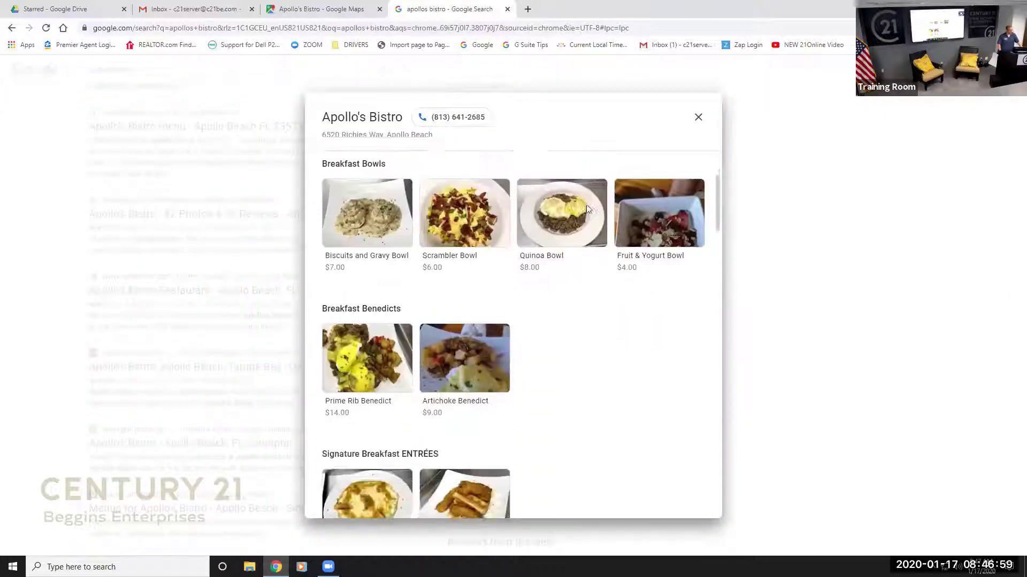
pyautogui.click(571, 208)
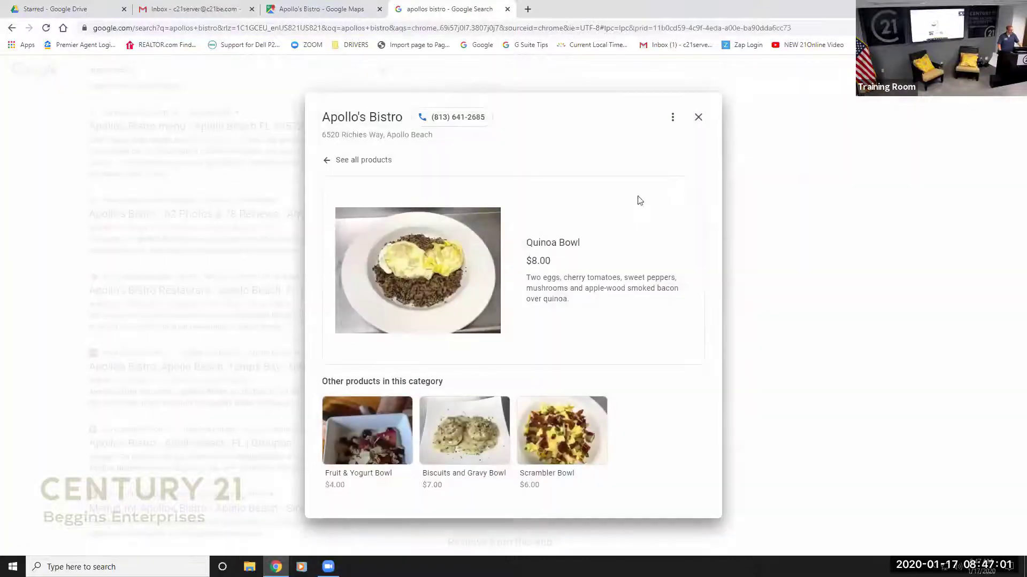
pyautogui.click(329, 161)
pyautogui.scroll(-4, 503, 202)
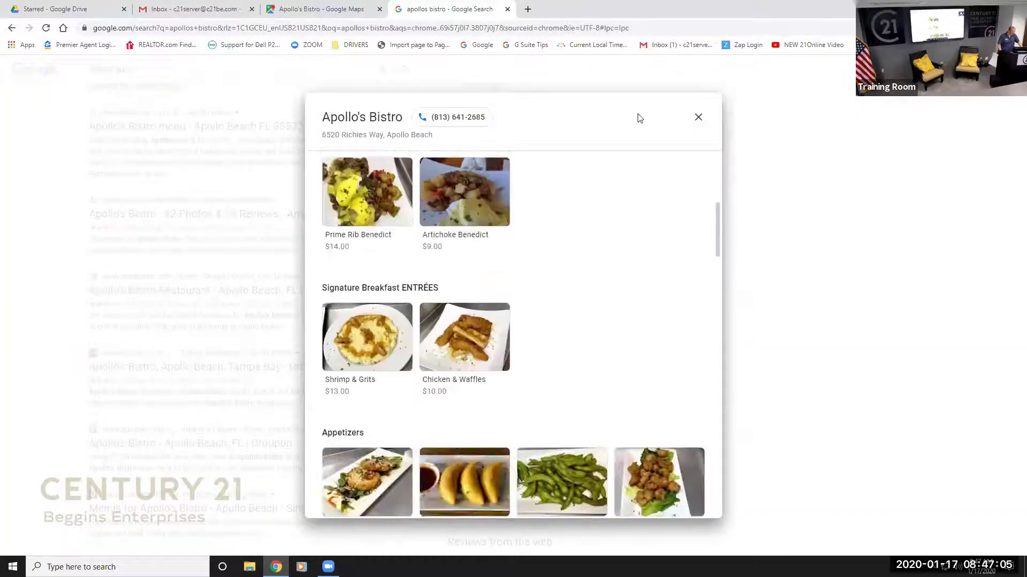
pyautogui.click(698, 118)
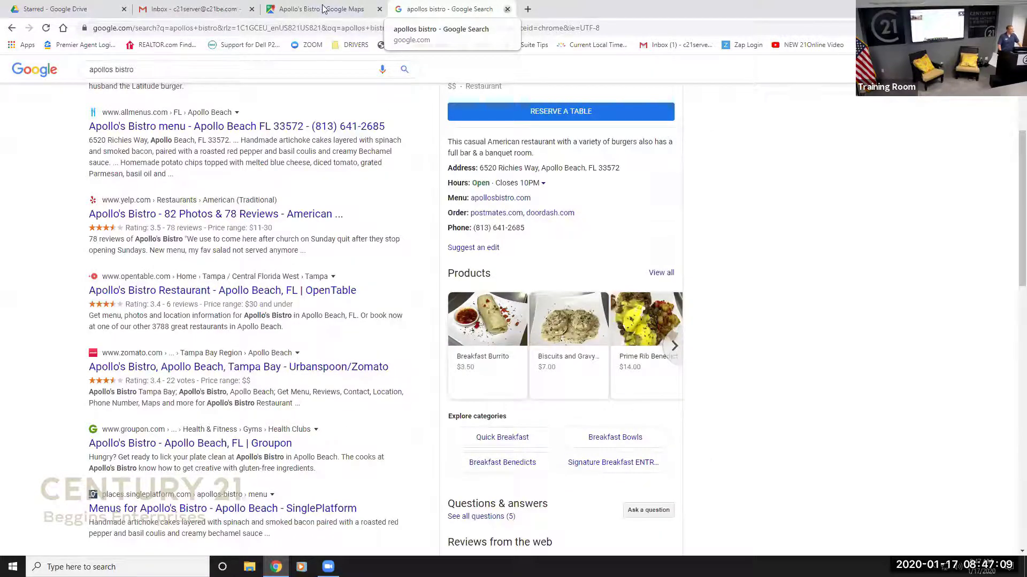
pyautogui.hotkey('ctrl', 'w')
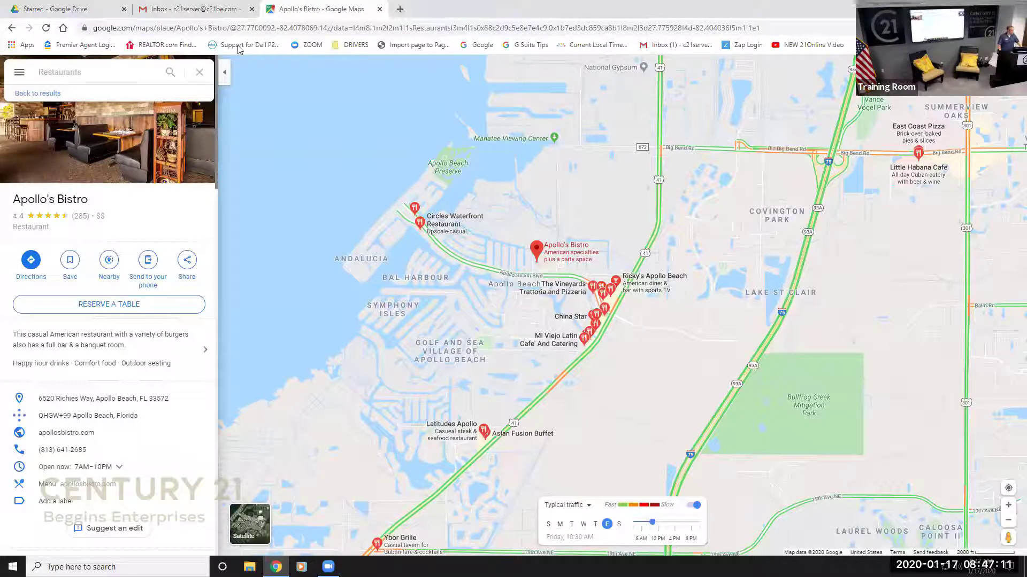
# Go back to the restaurant results list and clear the Restaurants search.
pyautogui.click(43, 97)
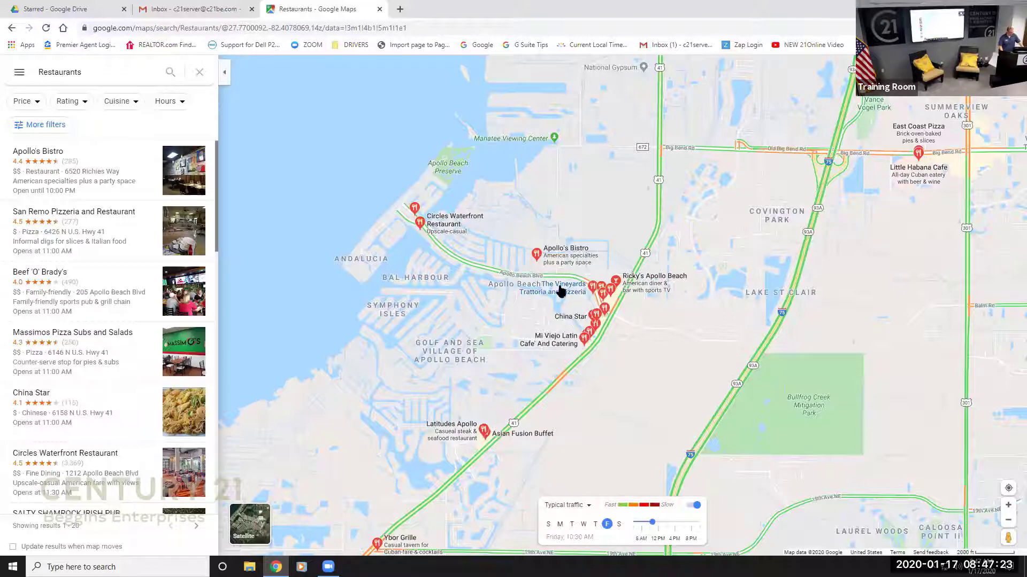
pyautogui.moveTo(560, 290)
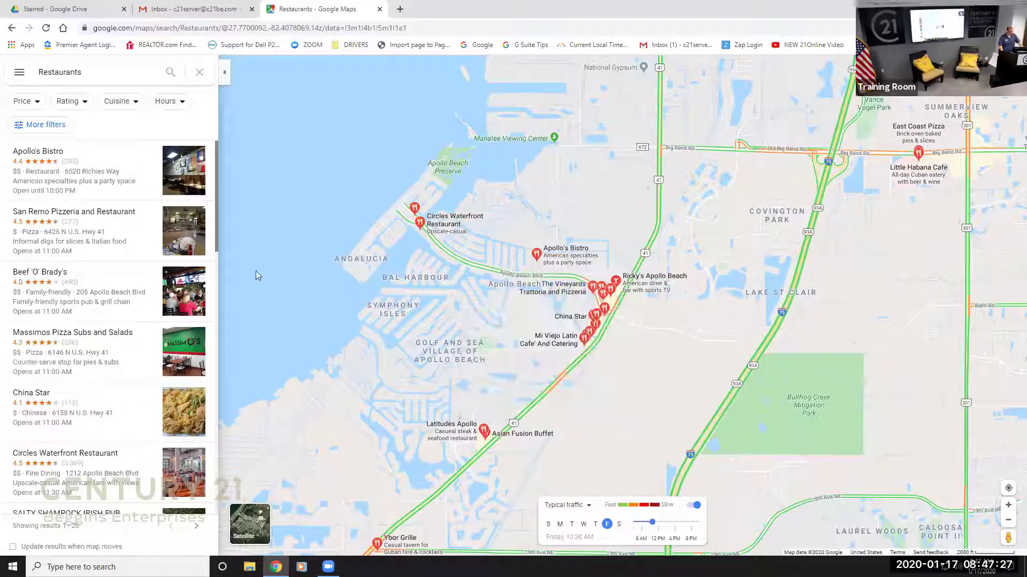
pyautogui.scroll(-5, 91, 332)
pyautogui.scroll(5, 92, 331)
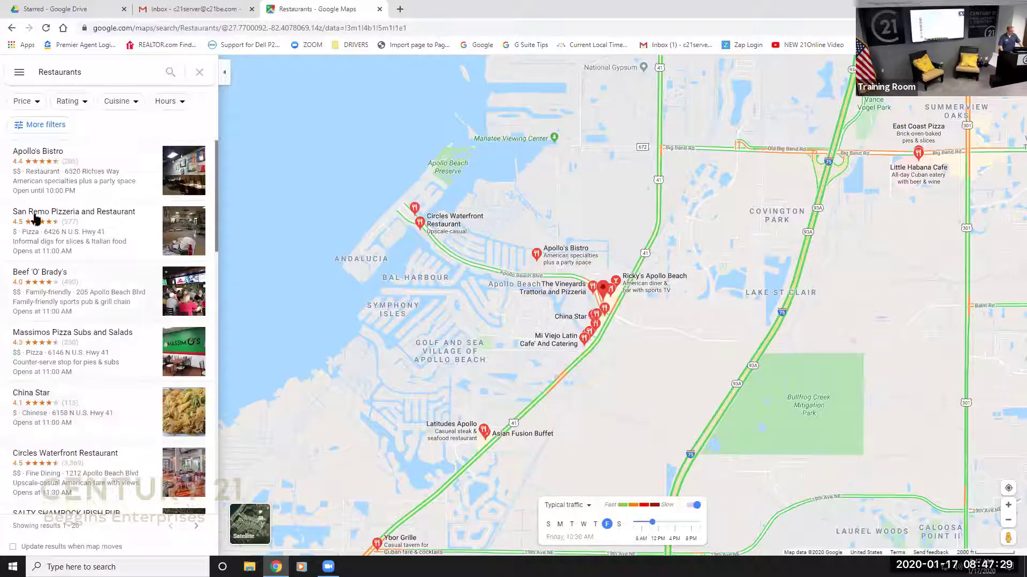
pyautogui.click(201, 74)
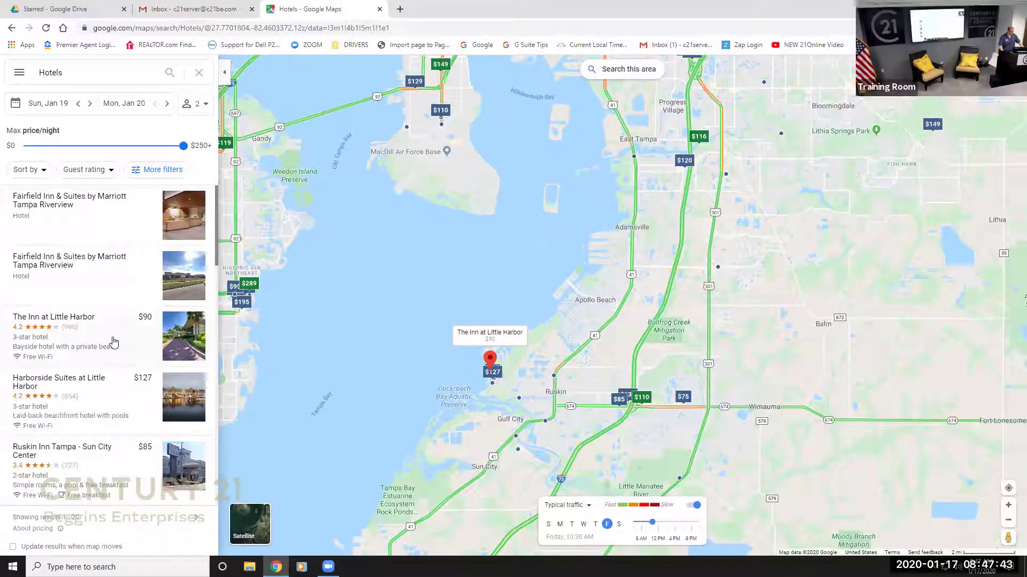
# View The Inn at Little Harbor, then clear Hotels and search Bars in the area.
pyautogui.click(114, 342)
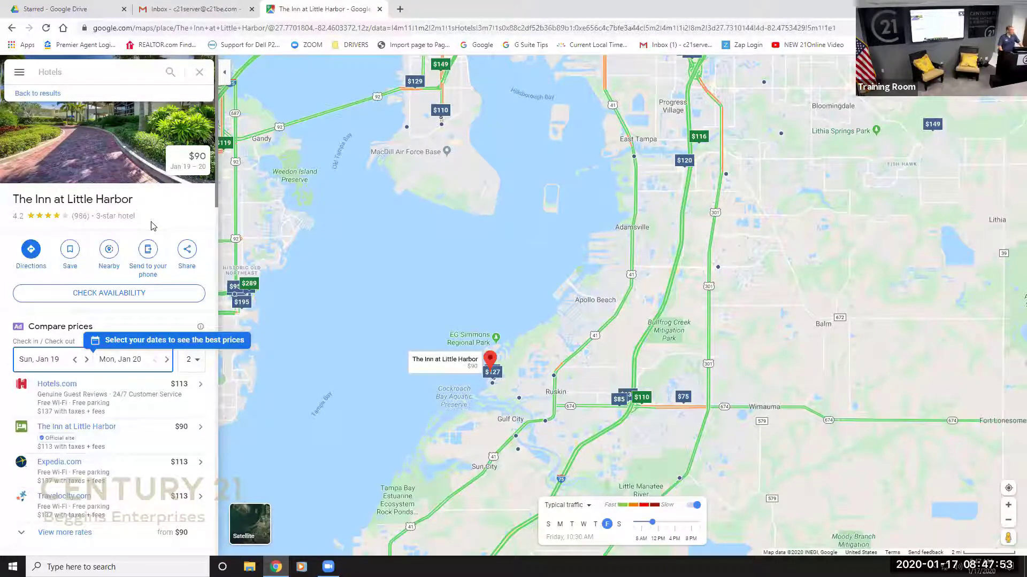
pyautogui.click(199, 72)
pyautogui.click(106, 271)
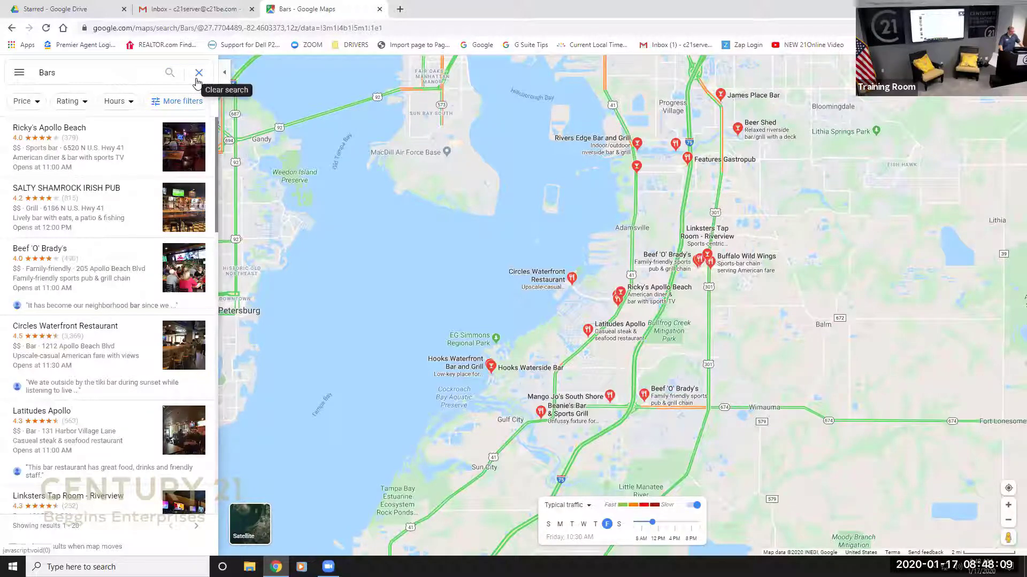
# Swap the Bars search for Coffee, zoom into Apollo Beach, then clear the Coffee search.
pyautogui.click(197, 81)
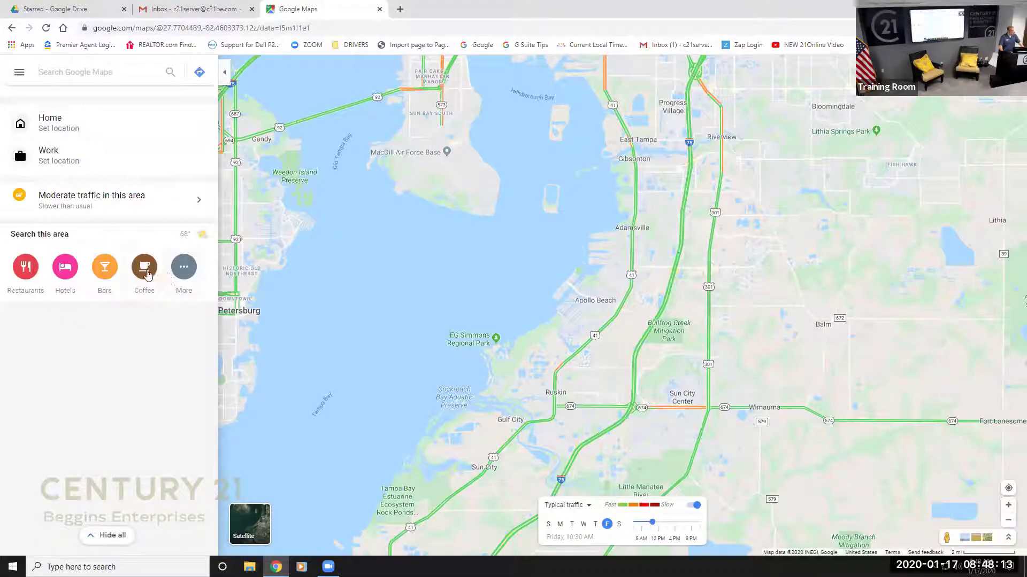
pyautogui.click(145, 270)
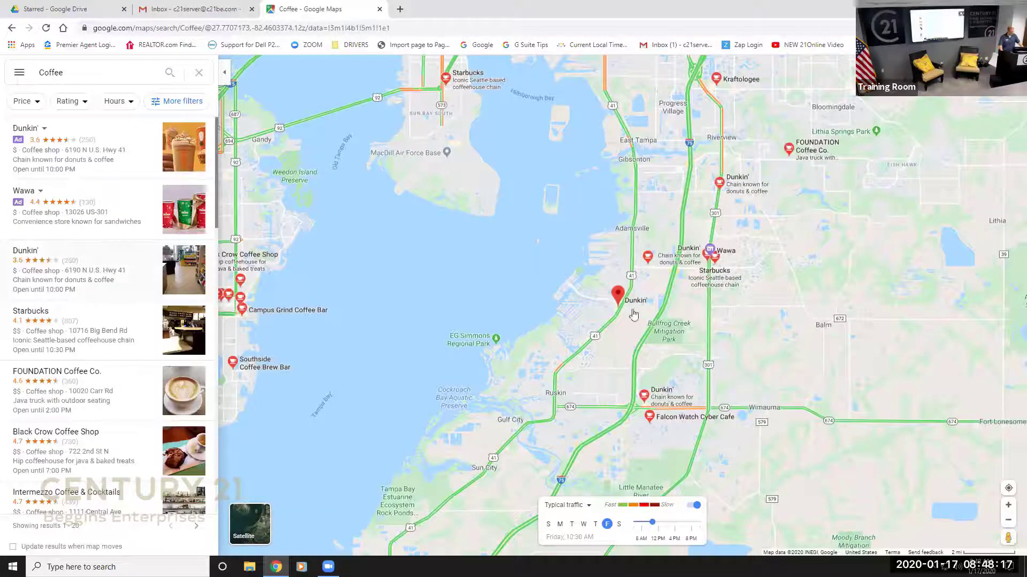
pyautogui.scroll(2, 572, 319)
pyautogui.scroll(4, 573, 315)
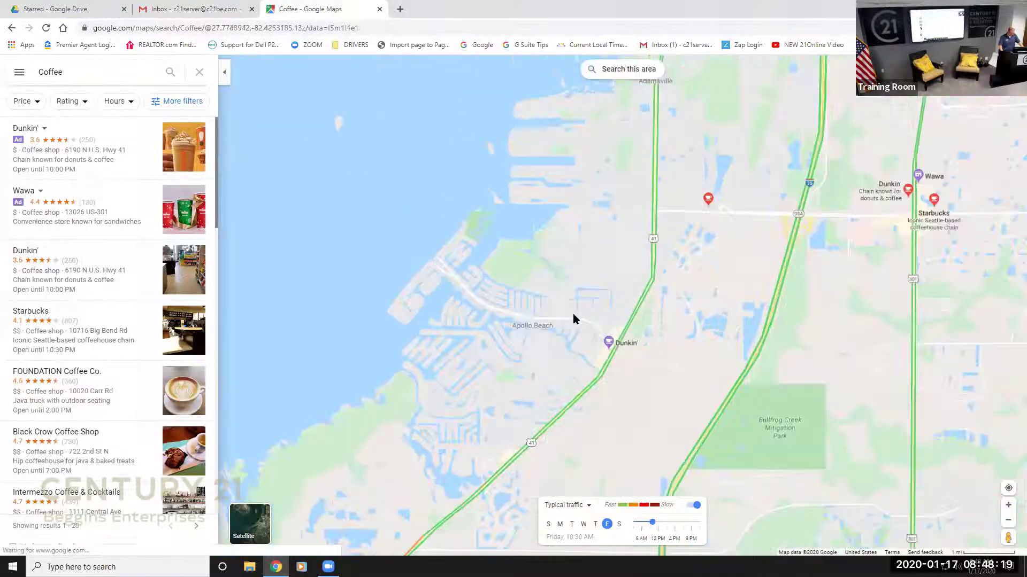
pyautogui.scroll(3, 581, 355)
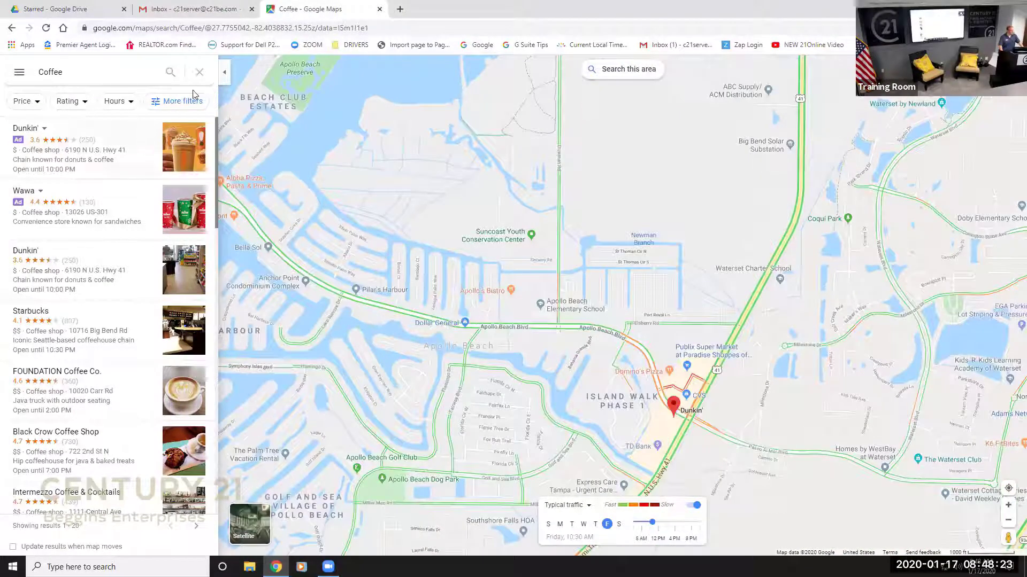
pyautogui.click(200, 72)
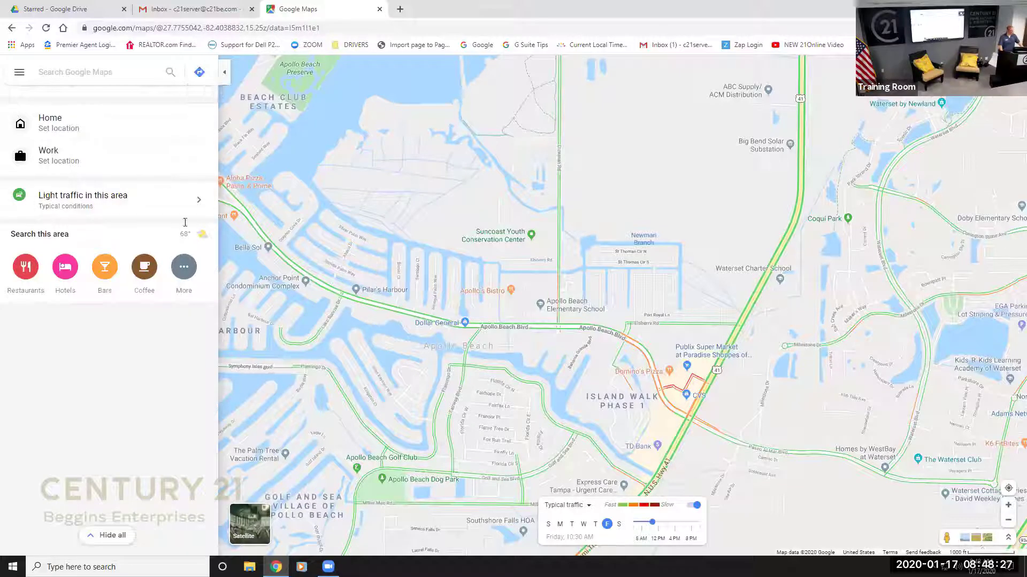
# Show the extra place categories, then open the main Maps menu.
pyautogui.click(183, 268)
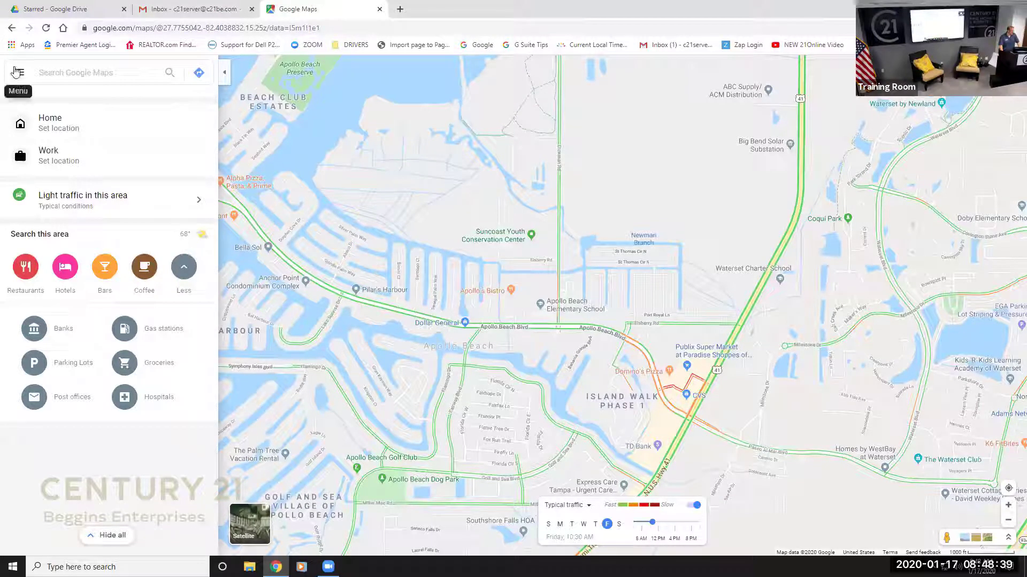
pyautogui.click(18, 72)
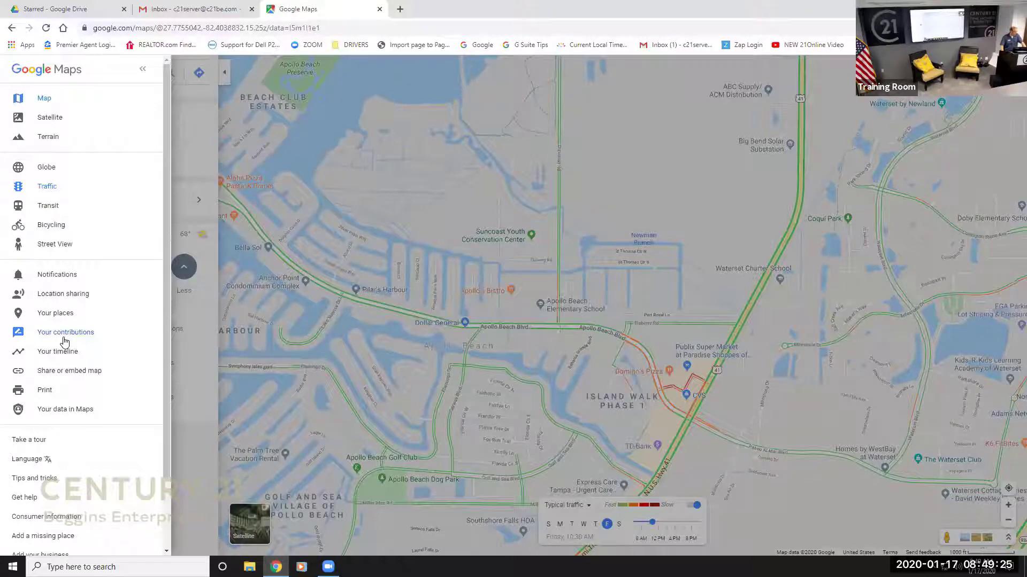
# Enter Street View at the Publix parking lot and step toward the road past the BB&T bank.
pyautogui.click(35, 247)
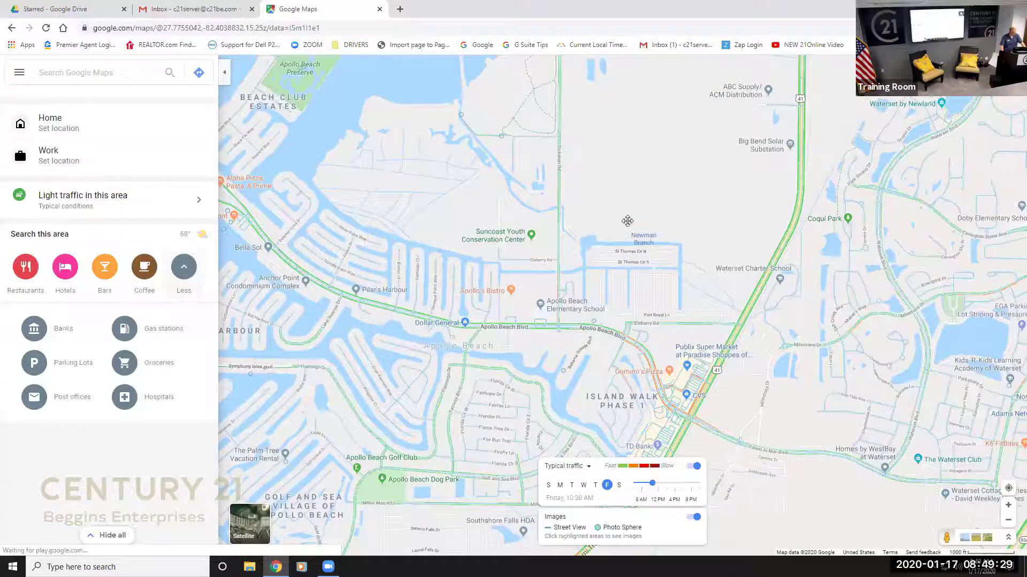
pyautogui.moveTo(684, 317); pyautogui.dragTo(607, 252)
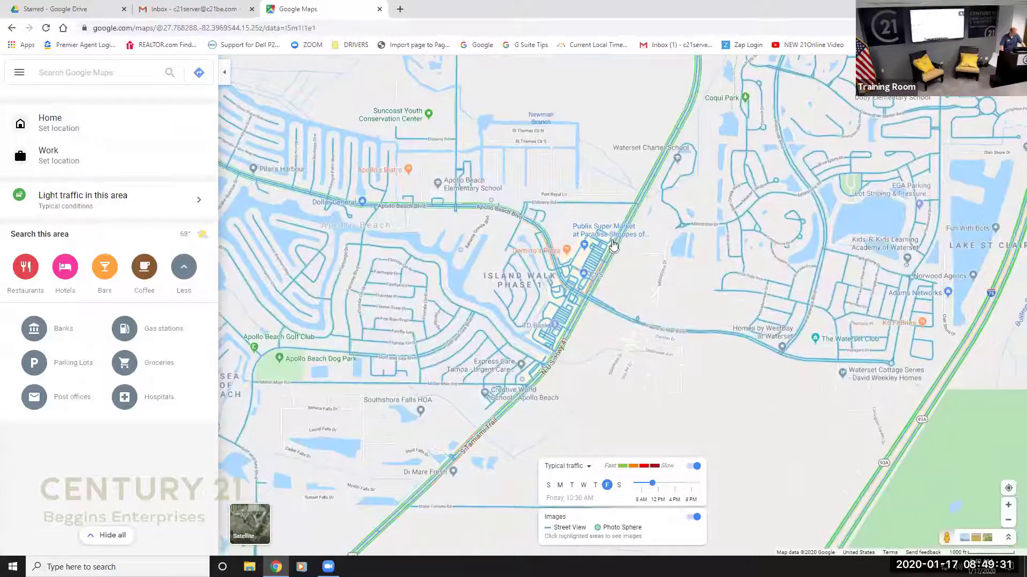
pyautogui.click(610, 247)
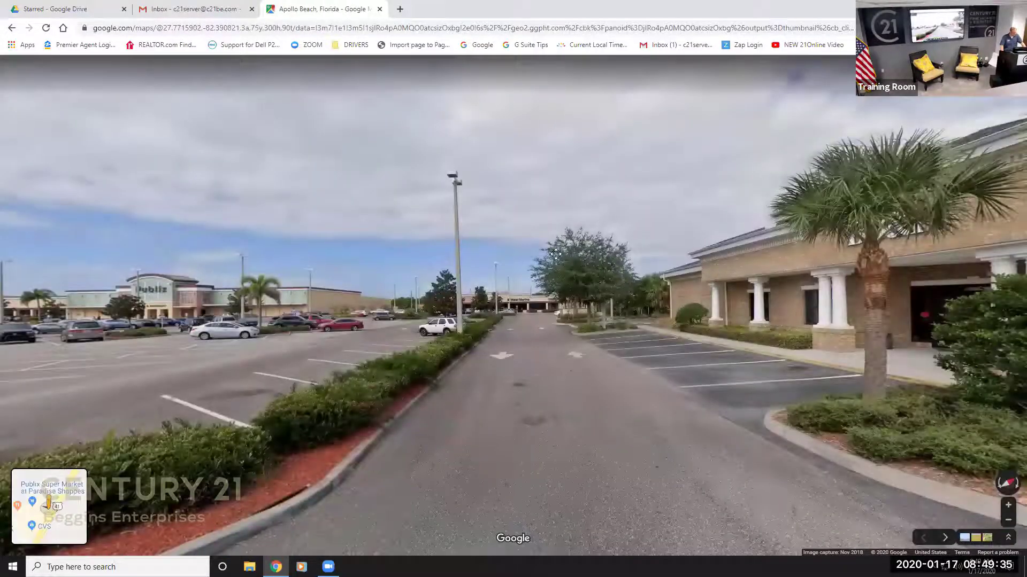
pyautogui.moveTo(610, 246); pyautogui.dragTo(571, 297)
pyautogui.click(571, 297)
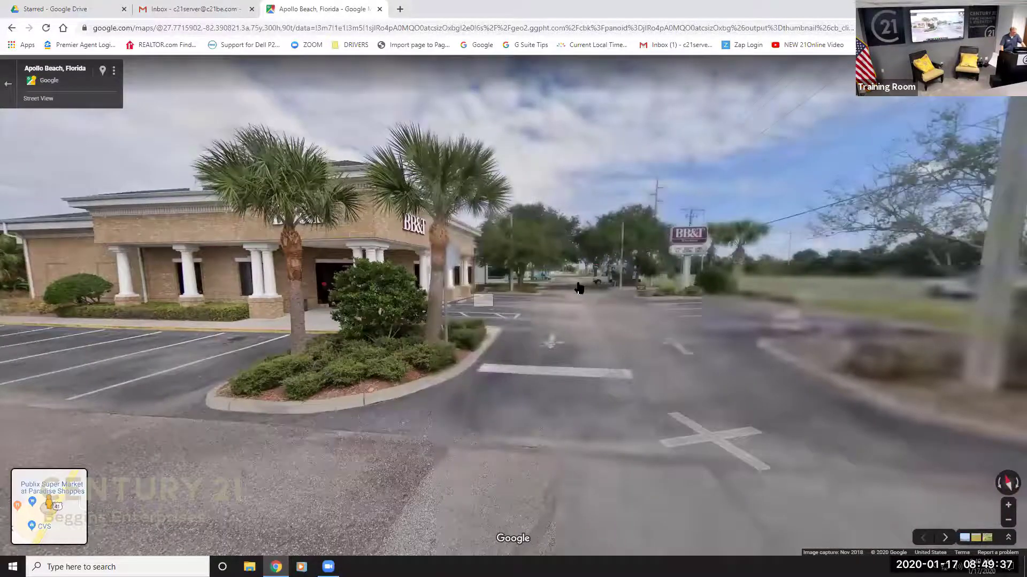
pyautogui.click(579, 295)
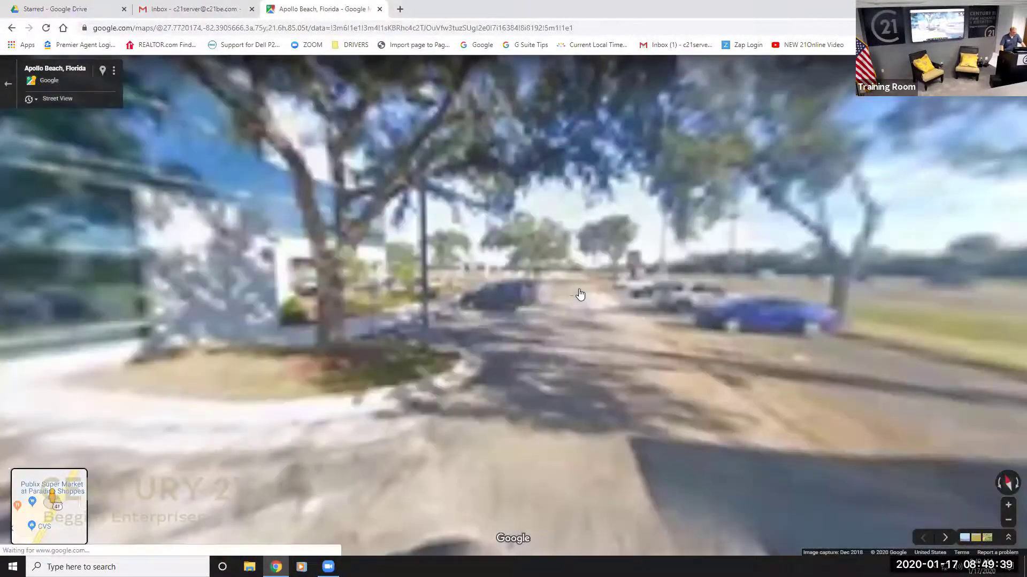
pyautogui.click(580, 295)
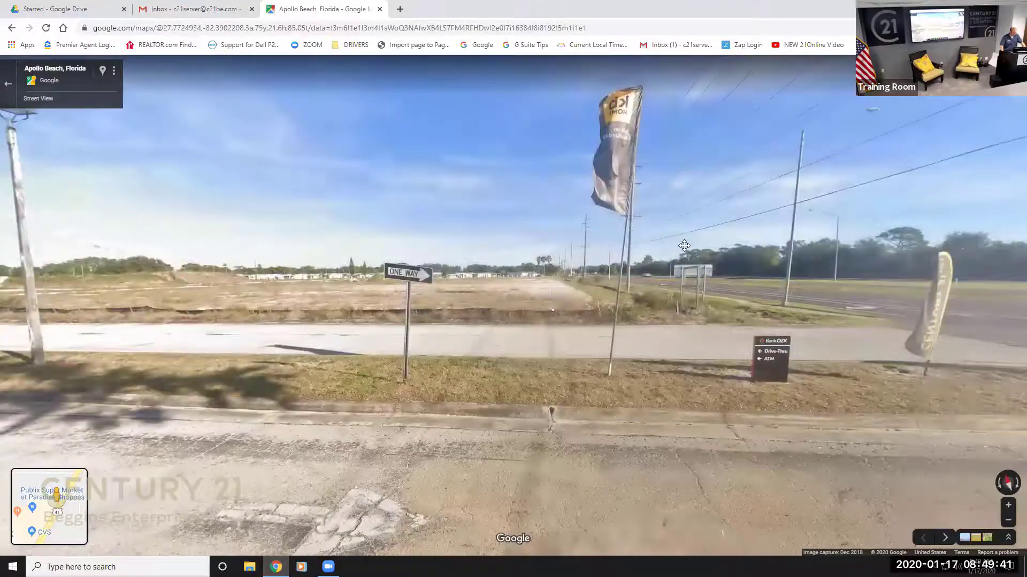
# Look along the office parking lane, advance to the road exit, then return to the map.
pyautogui.press('Left')
pyautogui.press('Left')
pyautogui.press('Left')
pyautogui.press('Left')
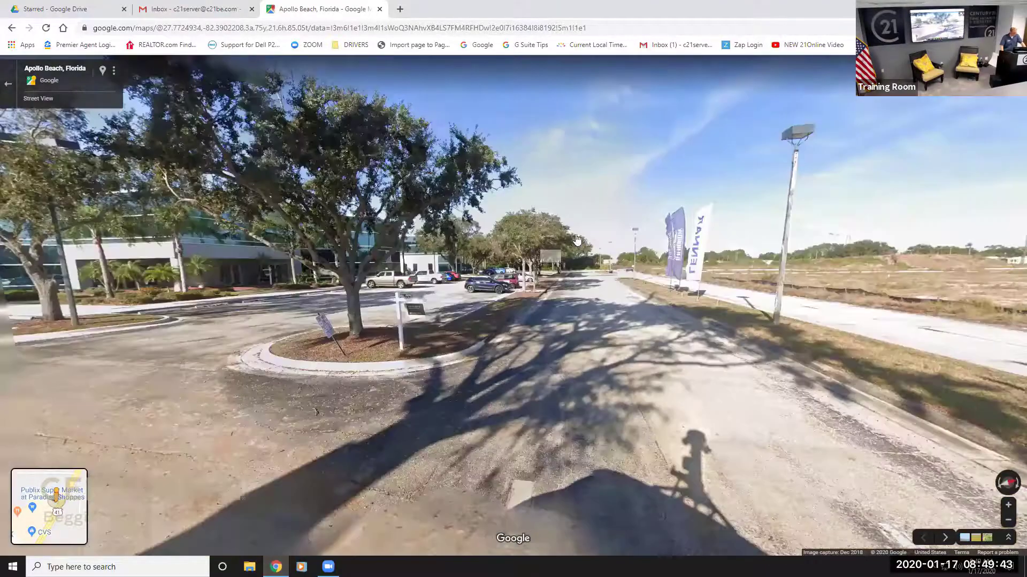
pyautogui.press('Left')
pyautogui.press('Left')
pyautogui.press('Left')
pyautogui.press('Left')
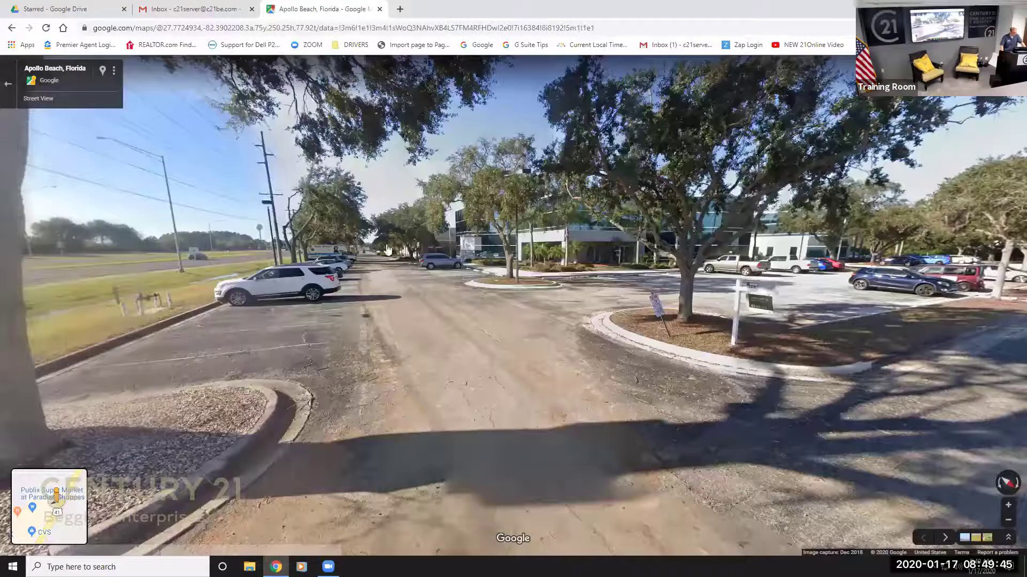
pyautogui.press('Right')
pyautogui.press('Right')
pyautogui.press('Right')
pyautogui.press('Right')
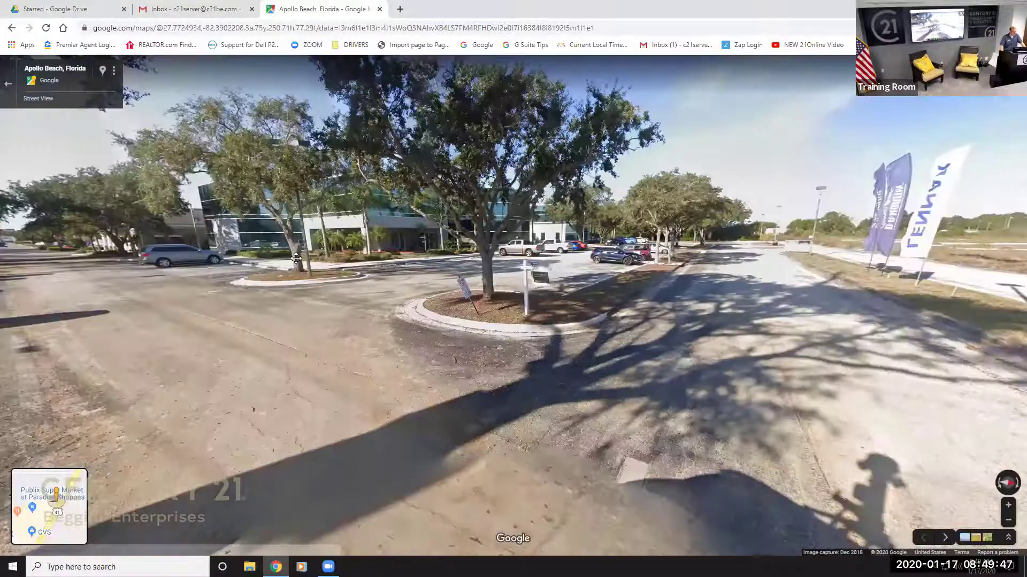
pyautogui.press('Right')
pyautogui.press('Right')
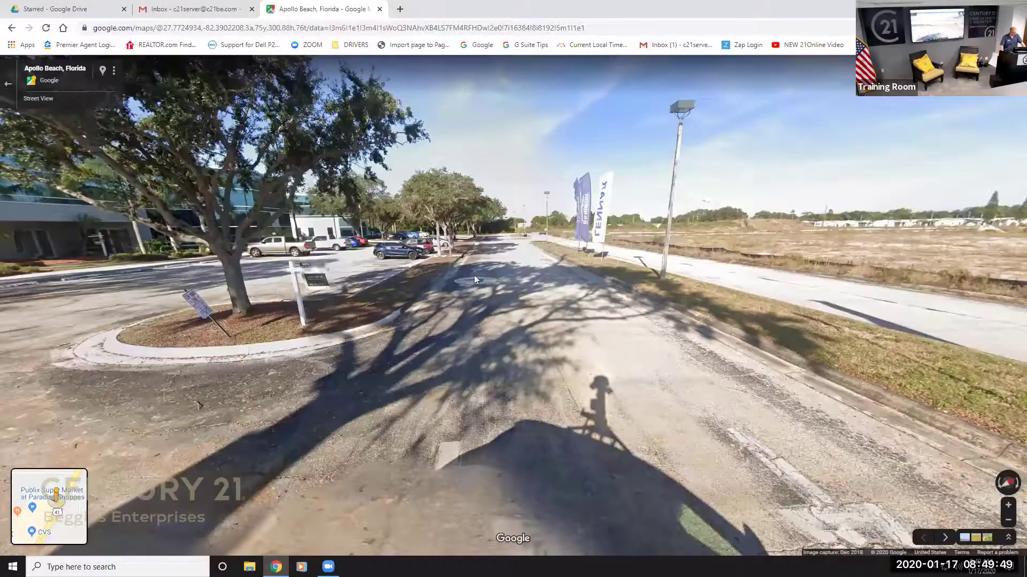
pyautogui.press('Up')
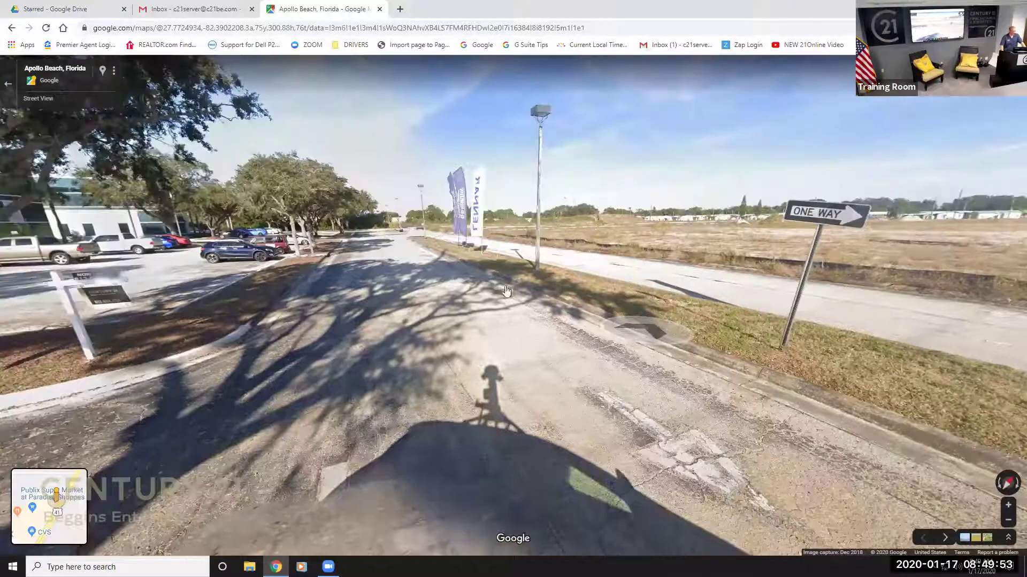
pyautogui.moveTo(637, 225); pyautogui.dragTo(37, 151)
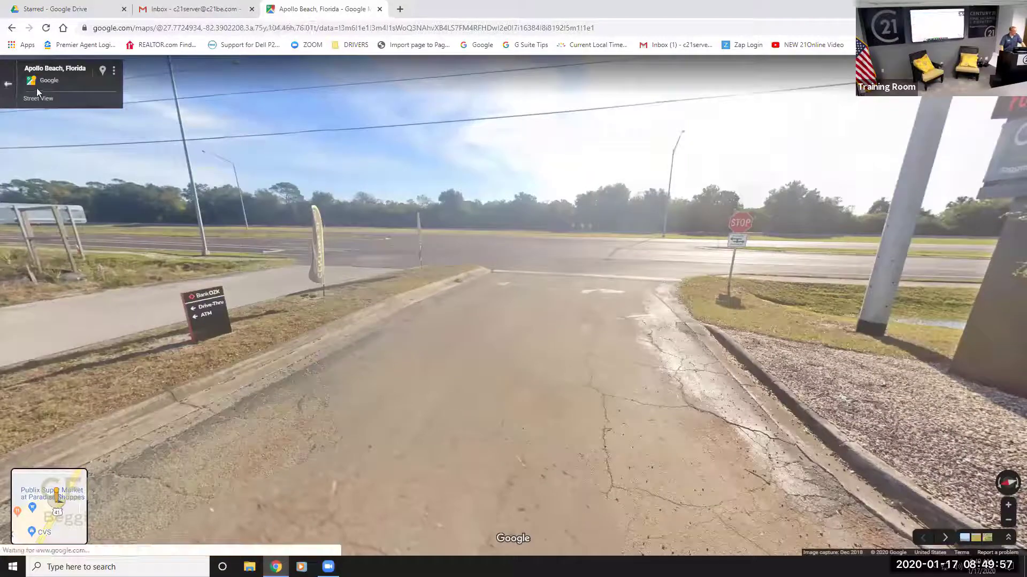
pyautogui.click(8, 84)
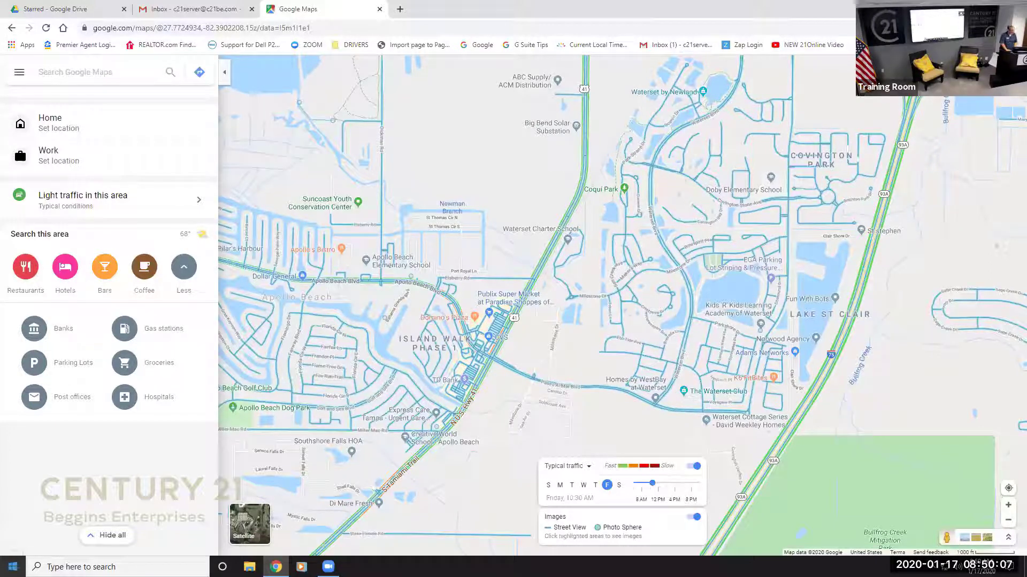
# Search 'Guisness' and open the Guinness Storehouse place page in Dublin.
pyautogui.write('C')
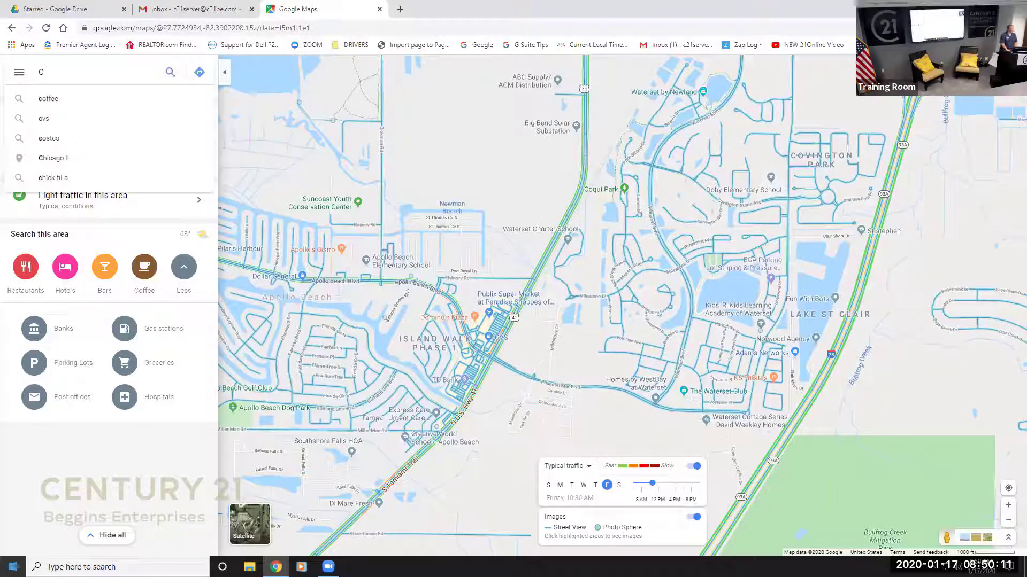
pyautogui.write('a')
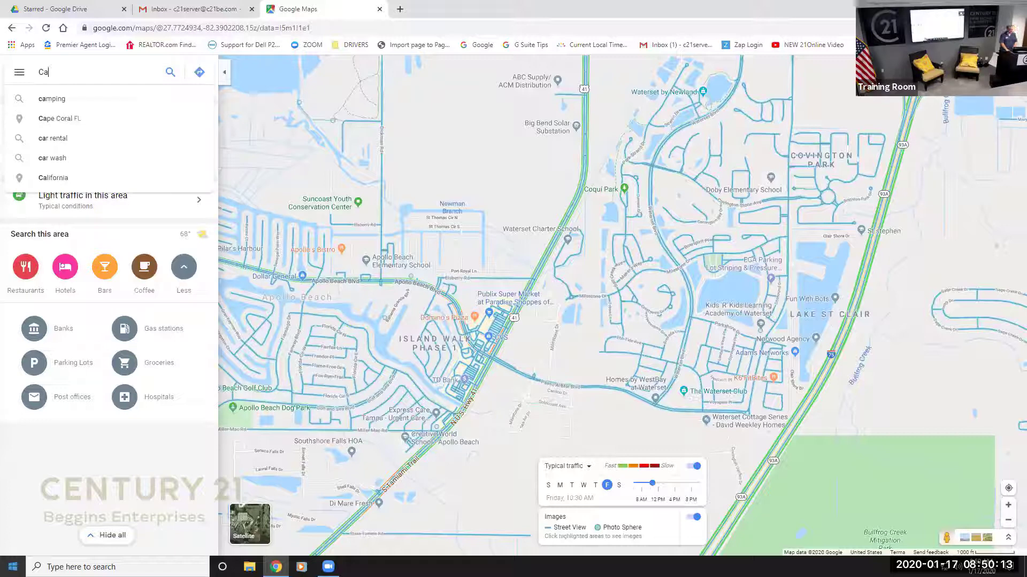
pyautogui.press('BackSpace')
pyautogui.press('BackSpace')
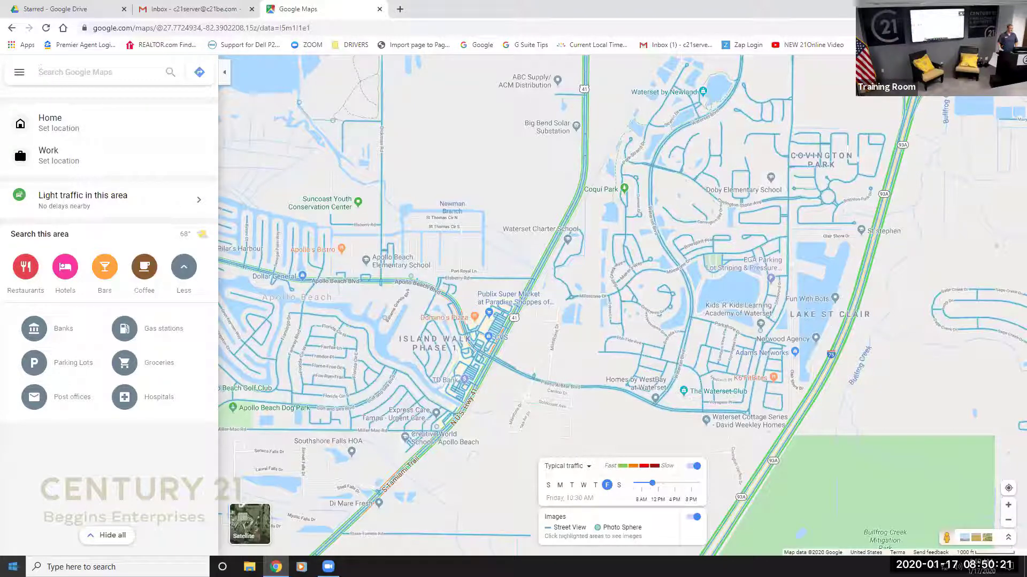
pyautogui.write('Gu')
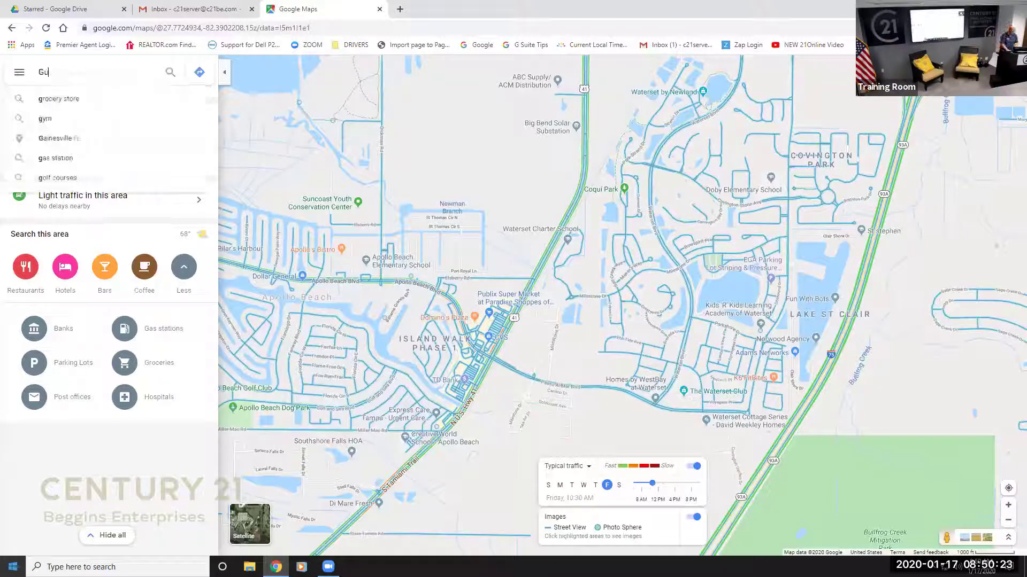
pyautogui.write('isness')
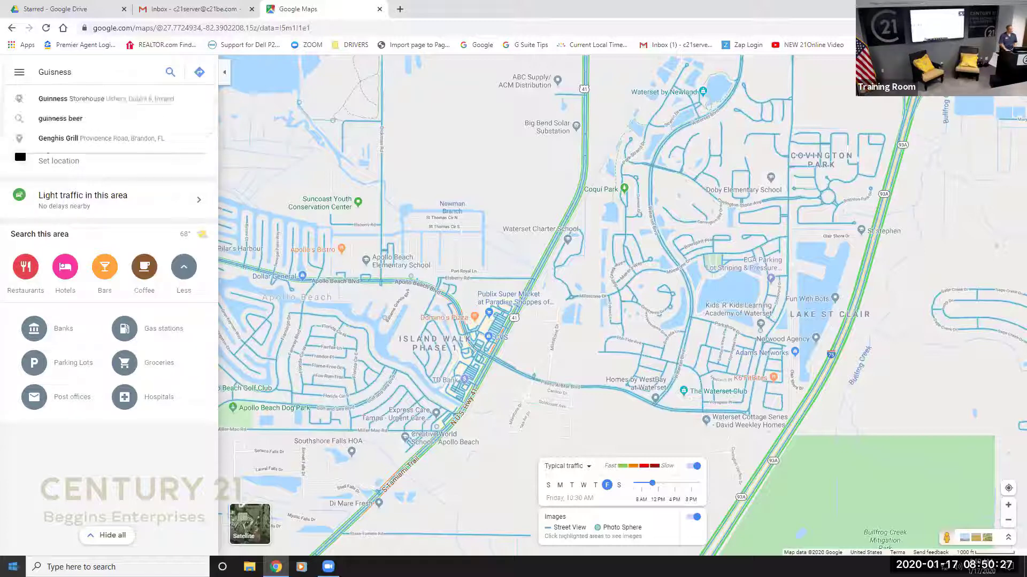
pyautogui.press('Down')
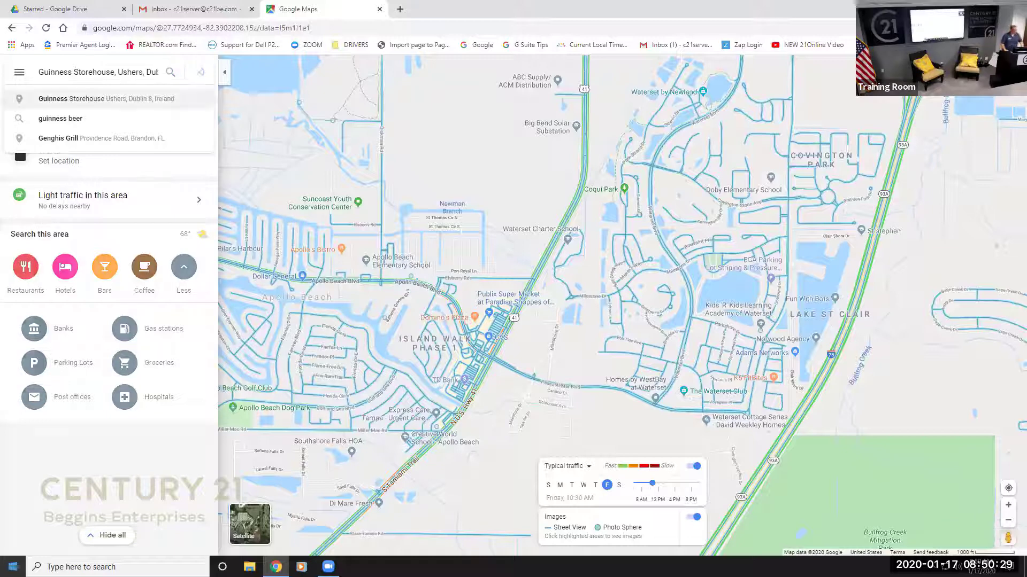
pyautogui.press('Return')
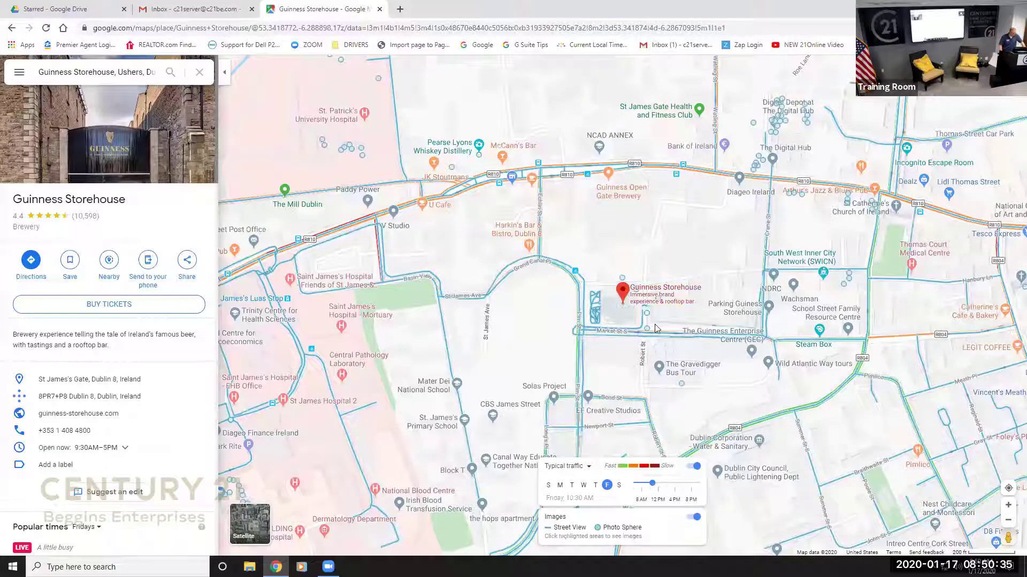
# Drop Pegman onto the Guinness Storehouse marker to enter Street View.
pyautogui.moveTo(662, 401); pyautogui.dragTo(617, 298)
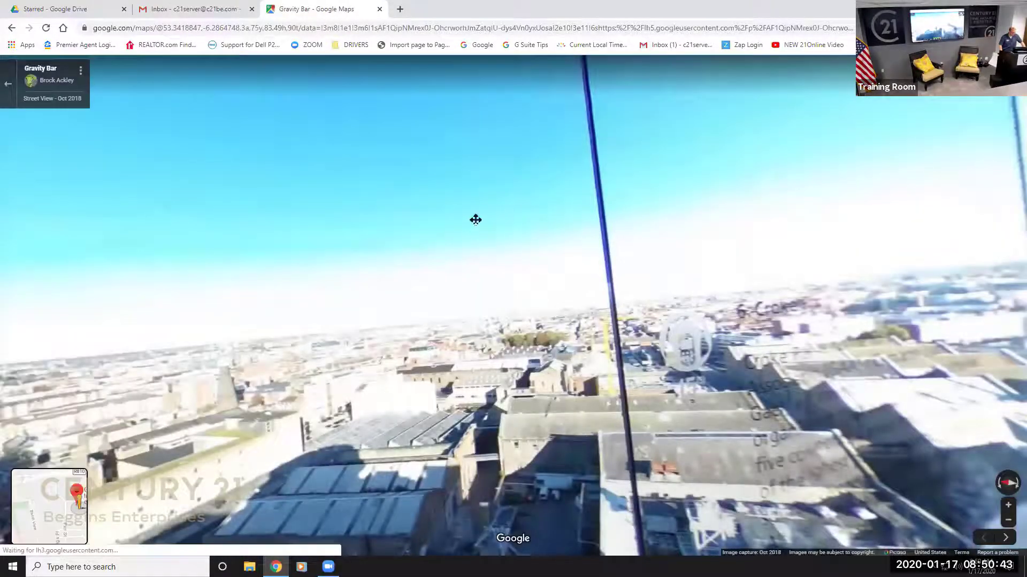
# Look down over Dublin from the Gravity Bar, exit, and drag Pegman back onto the Storehouse.
pyautogui.moveTo(475, 220); pyautogui.dragTo(534, 278)
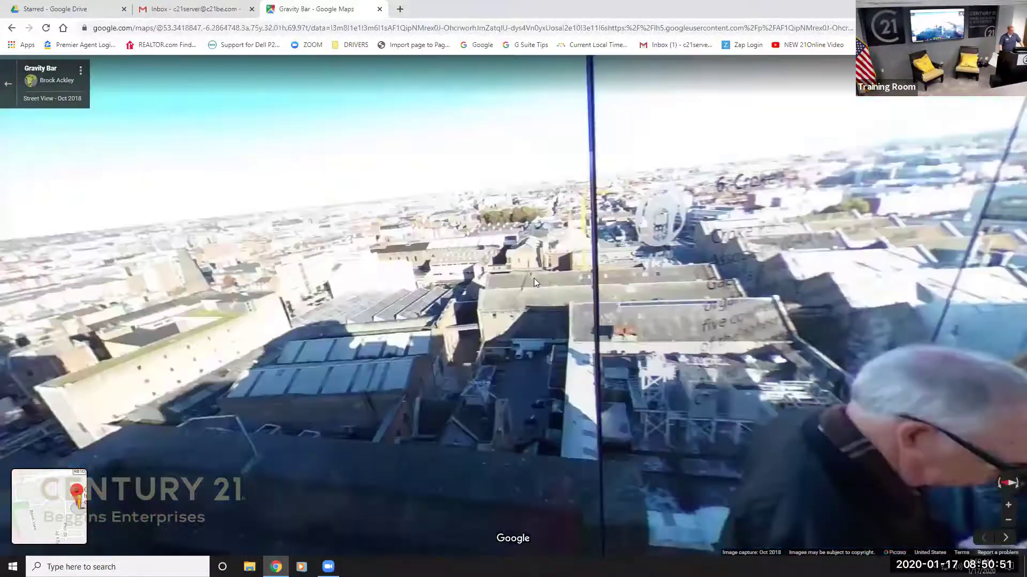
pyautogui.click(7, 87)
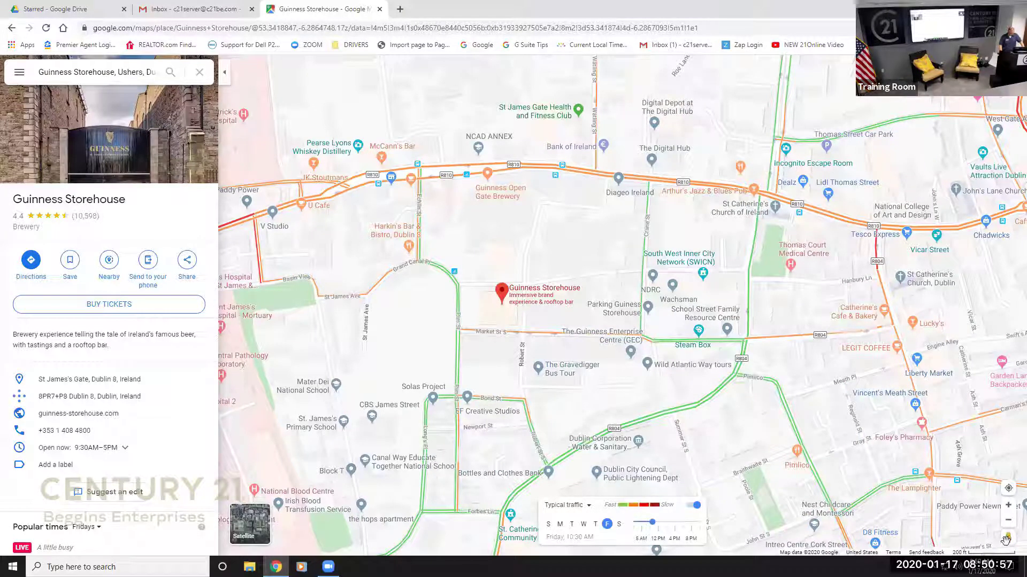
pyautogui.moveTo(1006, 537); pyautogui.dragTo(641, 322)
pyautogui.moveTo(568, 268)
pyautogui.mouseDown()
pyautogui.moveTo(543, 288)
pyautogui.moveTo(522, 274)
pyautogui.moveTo(526, 284)
pyautogui.mouseUp()
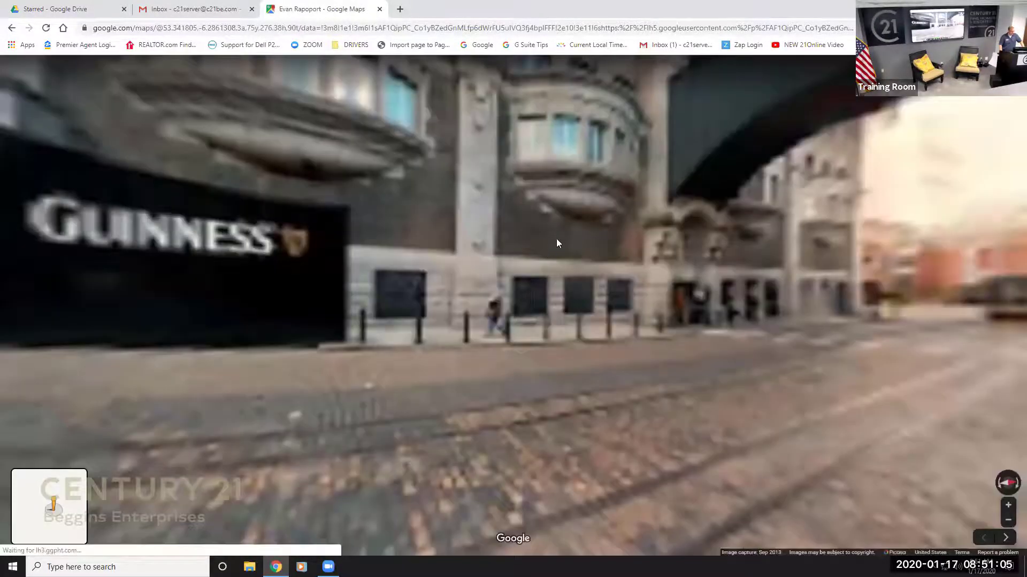
# Turn toward the Guinness gate and cobbled street, exit Street View, and close the place panel.
pyautogui.moveTo(455, 222); pyautogui.dragTo(424, 191)
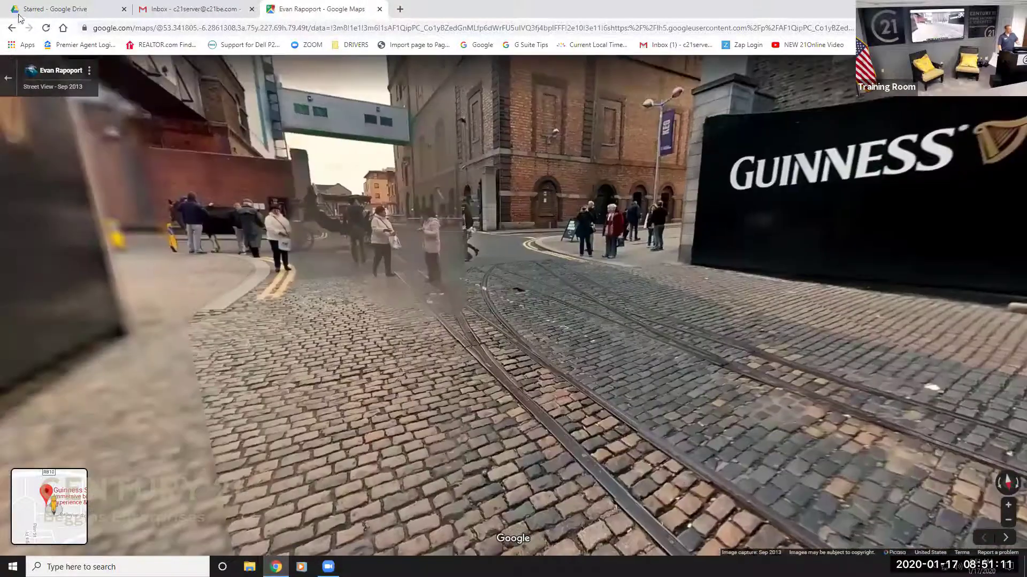
pyautogui.click(9, 80)
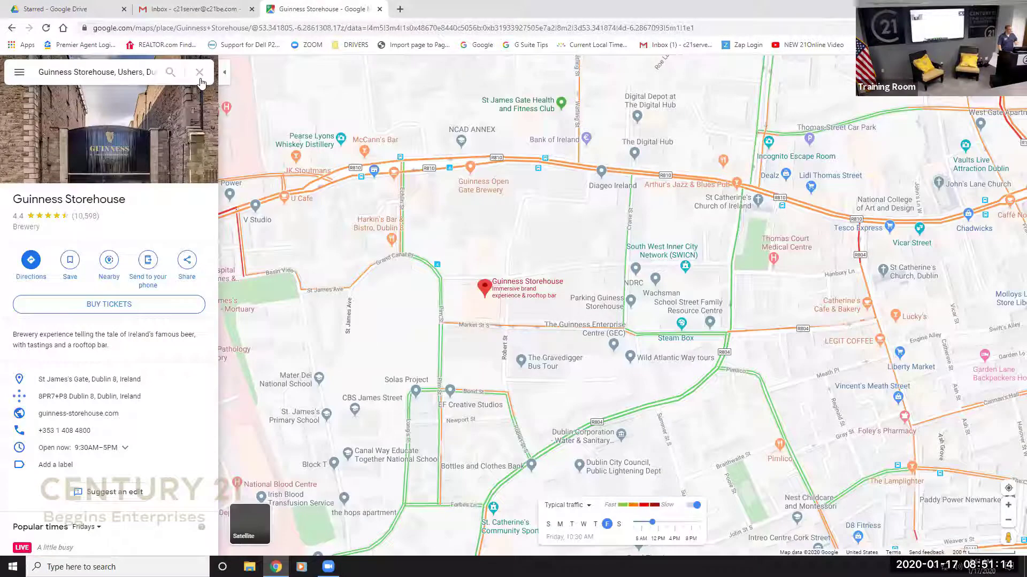
pyautogui.click(200, 75)
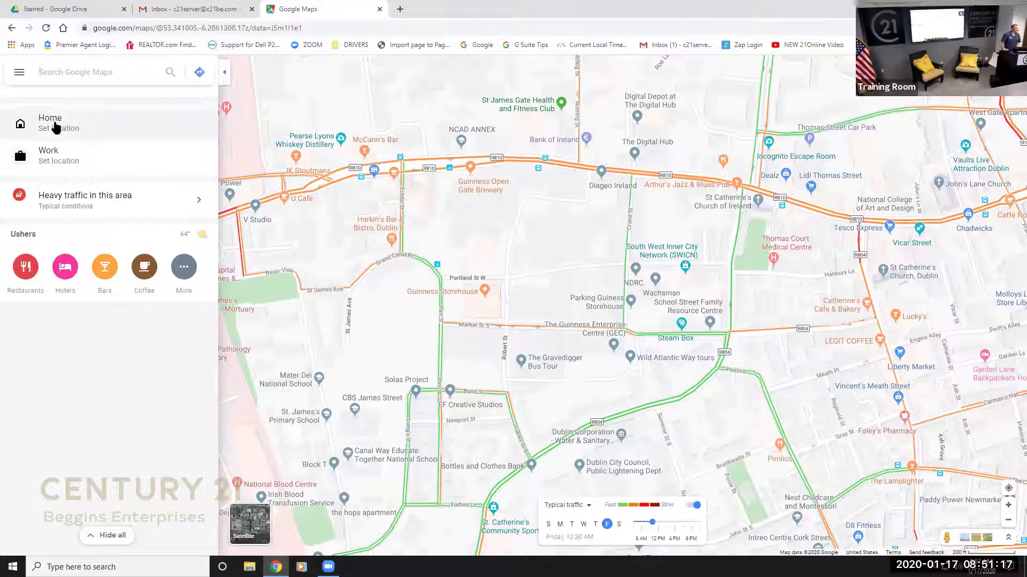
# Search 'Tradewinds St. P' and open the TradeWinds Island Grand Resort place page.
pyautogui.write('Trad')
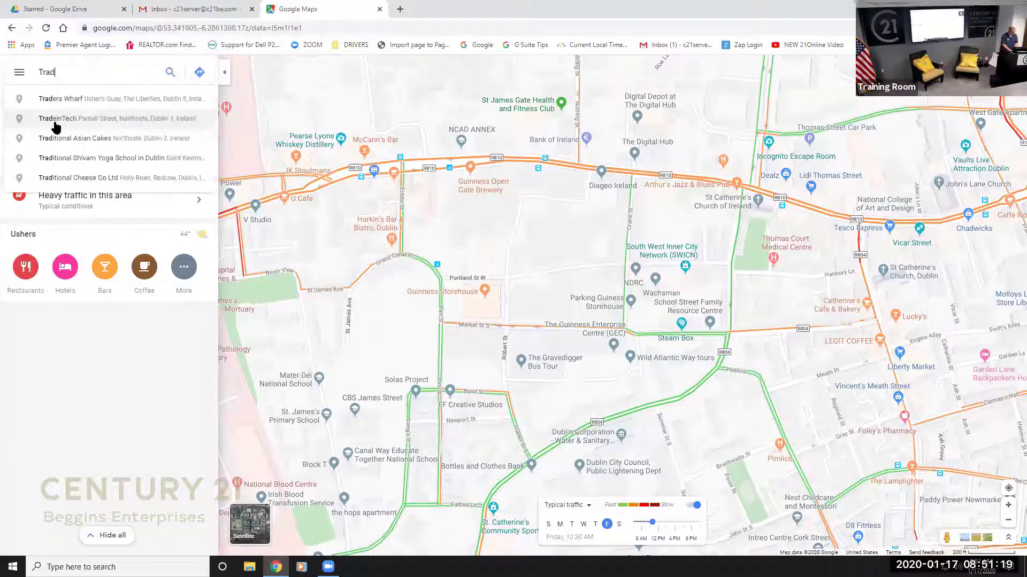
pyautogui.write('ewinds')
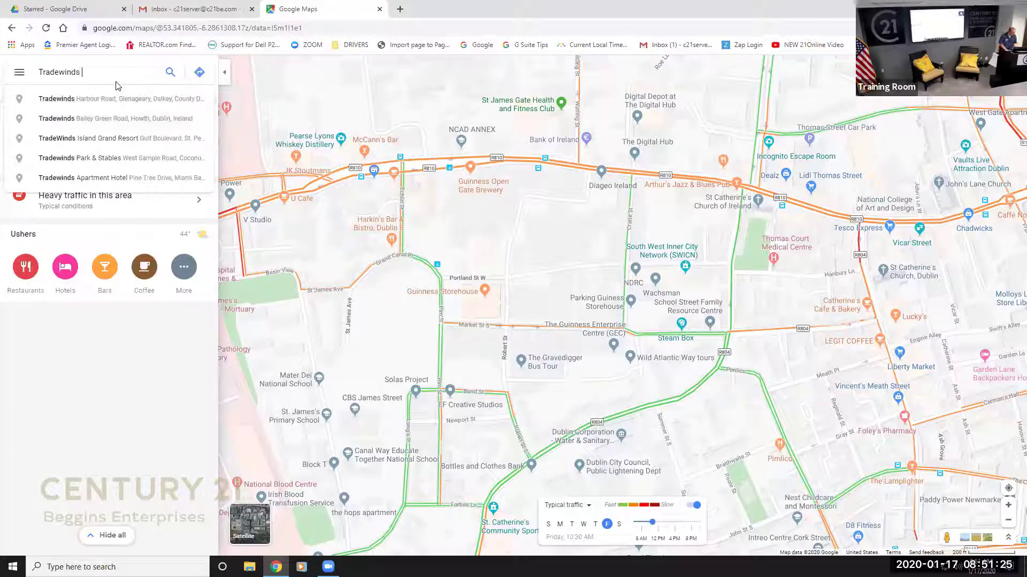
pyautogui.write(' St. P')
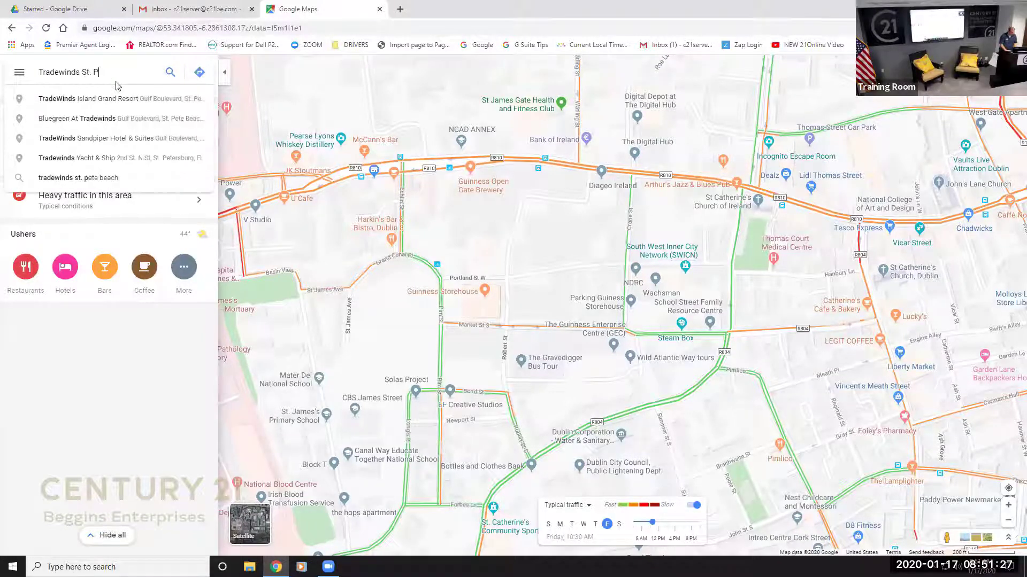
pyautogui.click(118, 101)
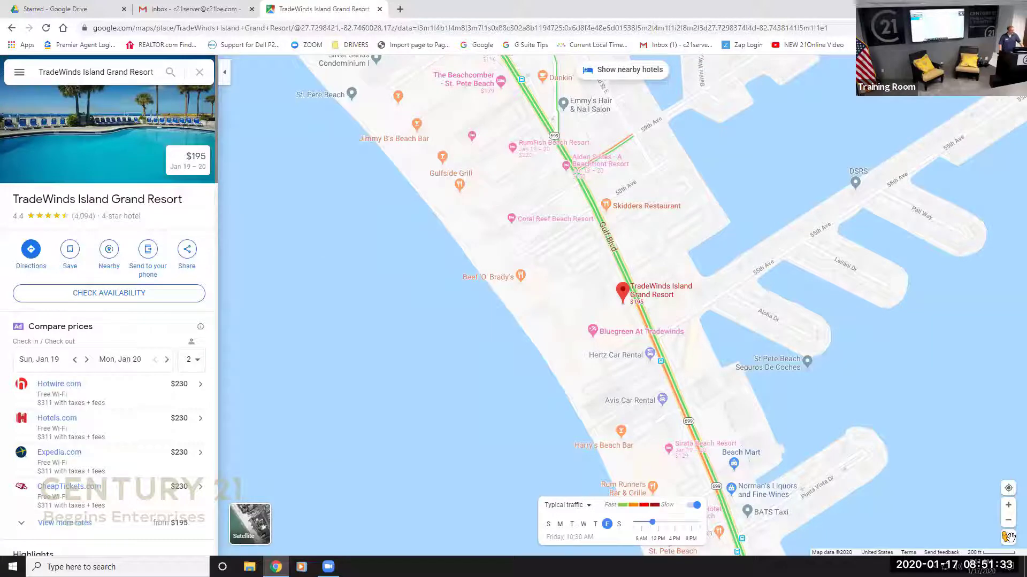
# Drop Pegman onto the St. Pete Beach map beside the TradeWinds resort marker.
pyautogui.moveTo(1008, 536); pyautogui.dragTo(746, 327)
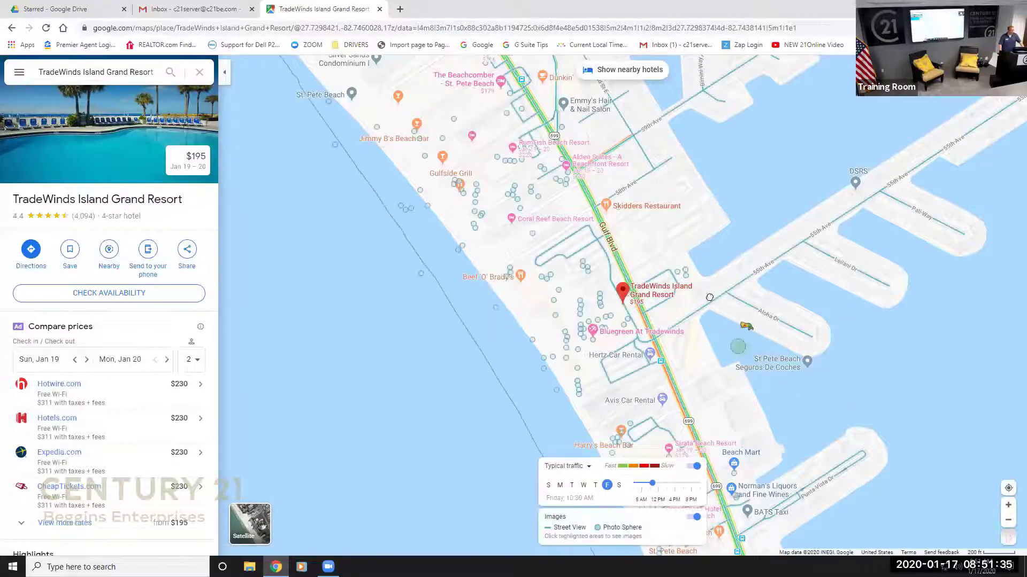
pyautogui.moveTo(710, 297)
pyautogui.mouseDown()
pyautogui.moveTo(627, 260)
pyautogui.moveTo(635, 256)
pyautogui.mouseUp()
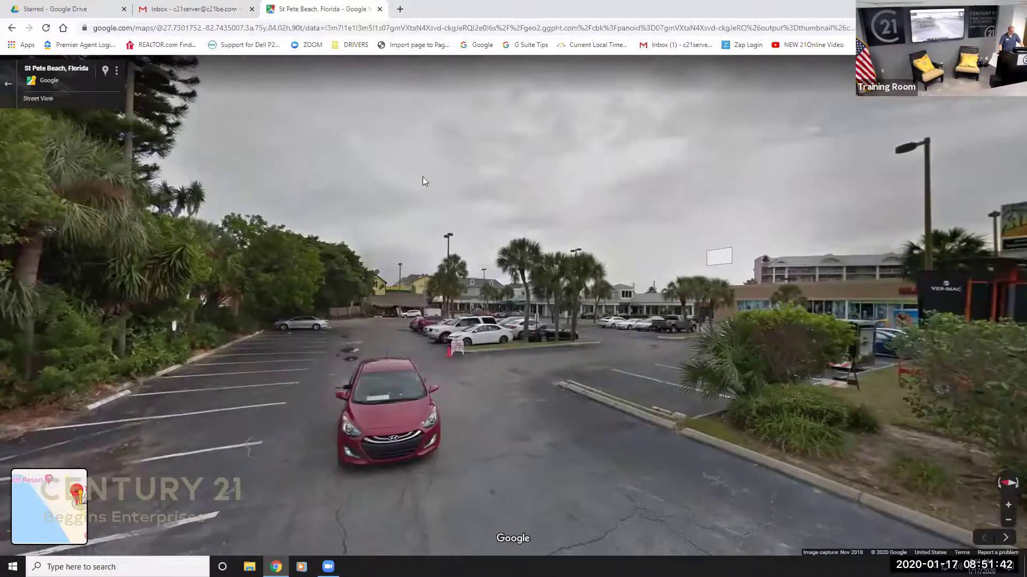
# Turn toward the road, move toward the Gulf Winds sign and look down Gulf Blvd.
pyautogui.moveTo(422, 177); pyautogui.dragTo(451, 286)
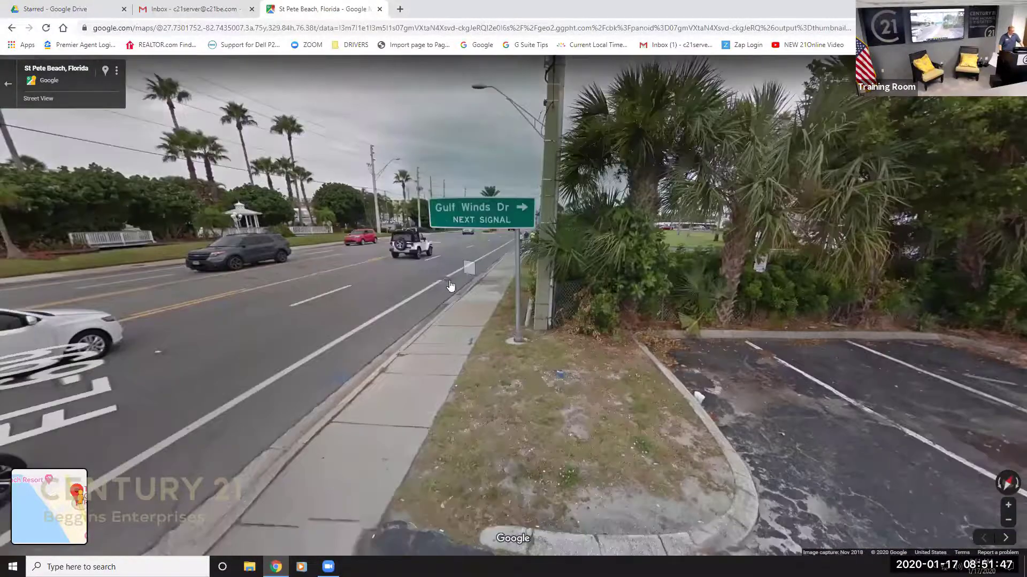
pyautogui.click(469, 268)
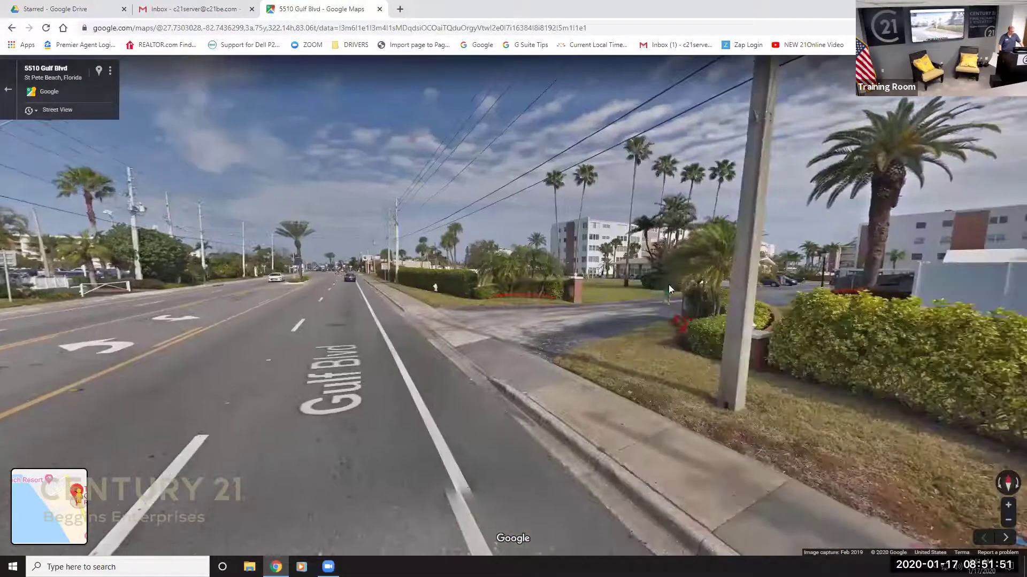
pyautogui.moveTo(668, 285); pyautogui.dragTo(483, 278)
pyautogui.moveTo(909, 265); pyautogui.dragTo(551, 264)
pyautogui.moveTo(727, 264); pyautogui.dragTo(649, 264)
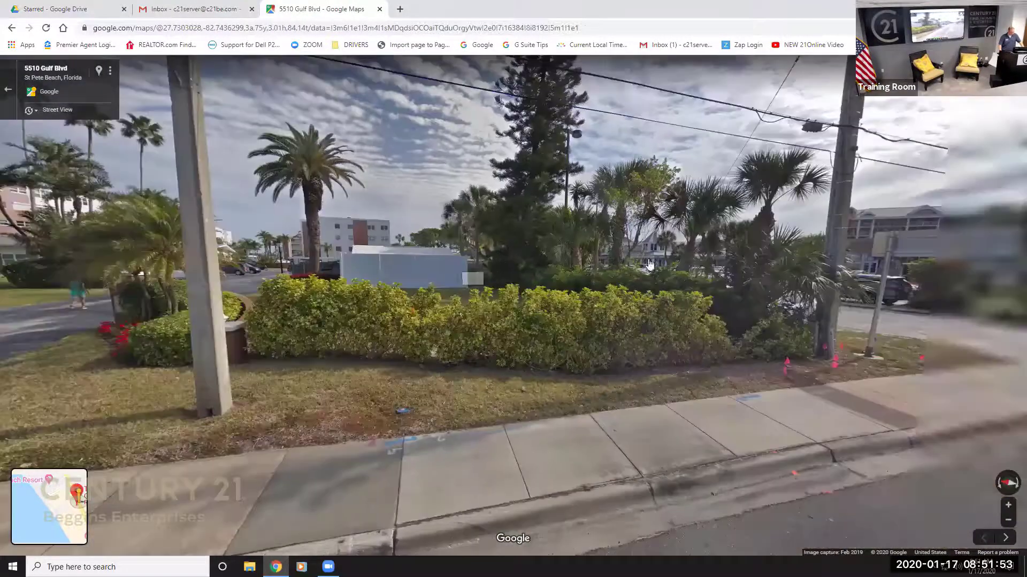
pyautogui.click(679, 231)
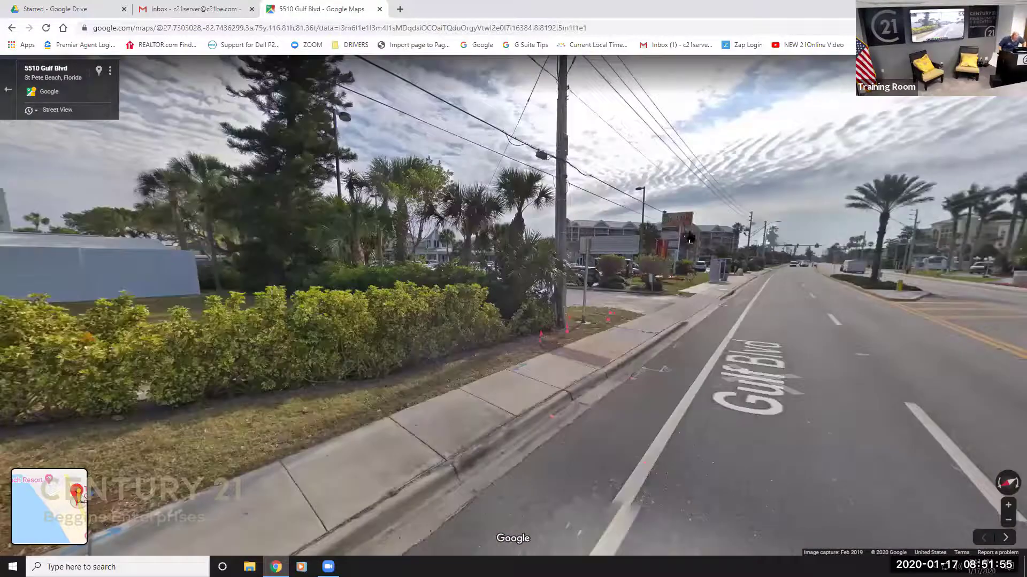
# Rotate the view right to bring the gazebo and pickup truck into view.
pyautogui.moveTo(757, 293); pyautogui.dragTo(636, 339)
pyautogui.press('Right')
pyautogui.press('Right')
pyautogui.press('Right')
pyautogui.press('Right')
pyautogui.press('Right')
pyautogui.press('Right')
pyautogui.press('Right')
pyautogui.press('Right')
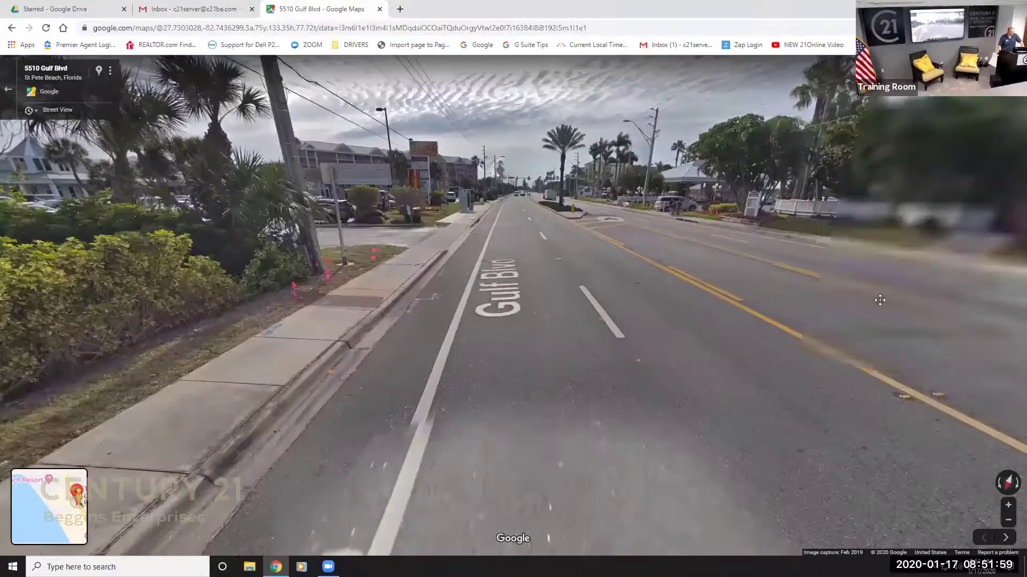
pyautogui.press('Right')
pyautogui.press('Right')
pyautogui.press('Right')
pyautogui.press('Right')
pyautogui.press('Right')
pyautogui.press('Right')
pyautogui.press('Right')
pyautogui.press('Right')
pyautogui.press('Right')
pyautogui.press('Right')
pyautogui.press('Right')
pyautogui.press('Right')
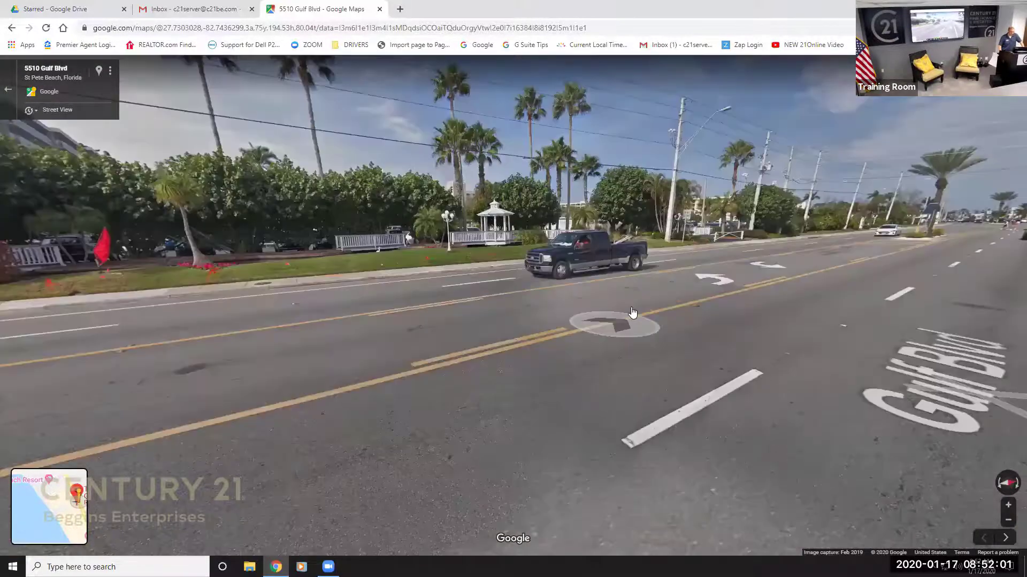
pyautogui.moveTo(742, 296); pyautogui.dragTo(498, 271)
pyautogui.press('Left')
pyautogui.press('Left')
pyautogui.press('Left')
pyautogui.press('Left')
pyautogui.press('Left')
pyautogui.press('Left')
pyautogui.press('Left')
pyautogui.press('Left')
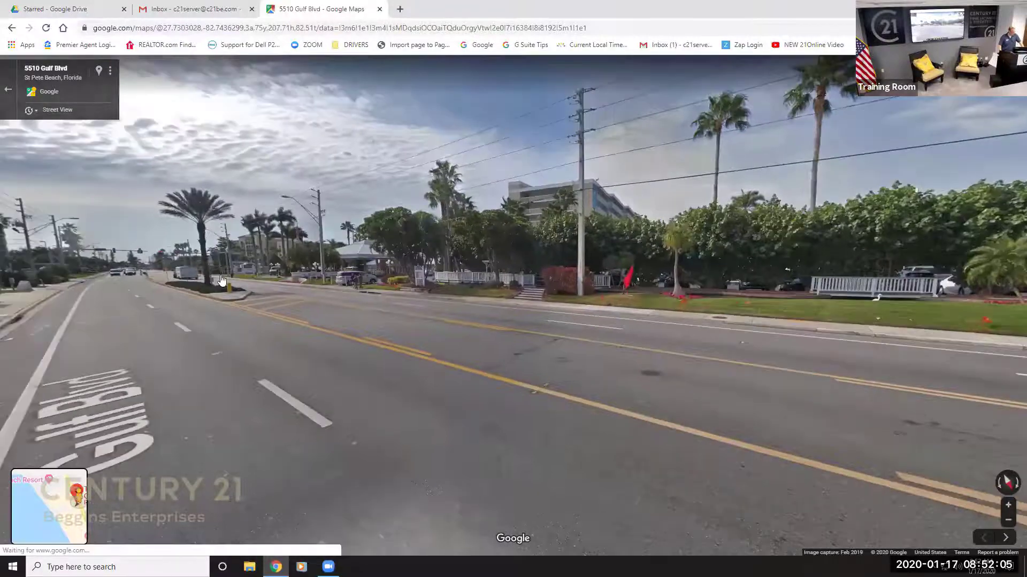
# Advance to the resort gate and look out at Beach Zone and the police car.
pyautogui.click(219, 278)
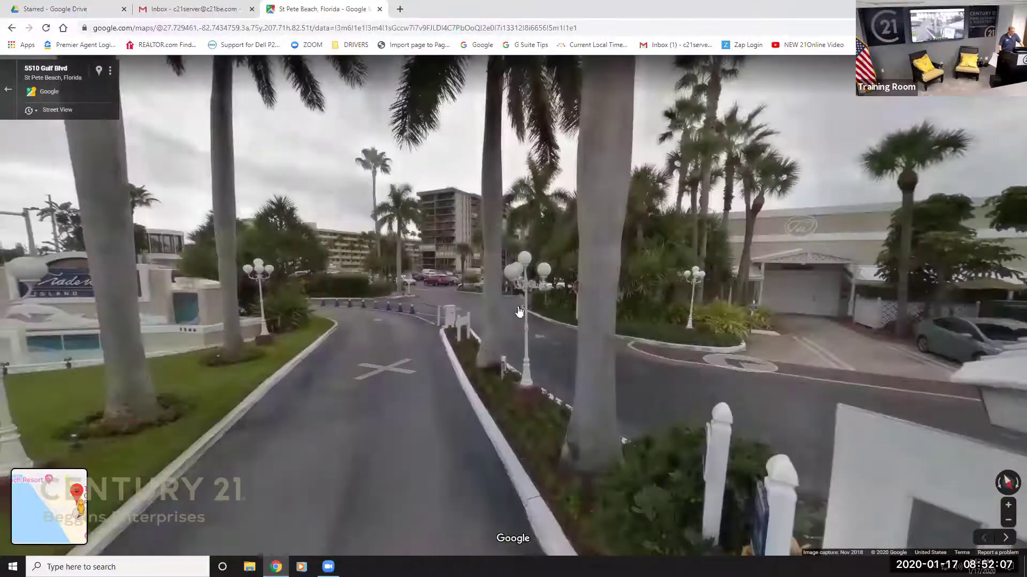
pyautogui.click(774, 360)
pyautogui.press('Up')
pyautogui.press('Up')
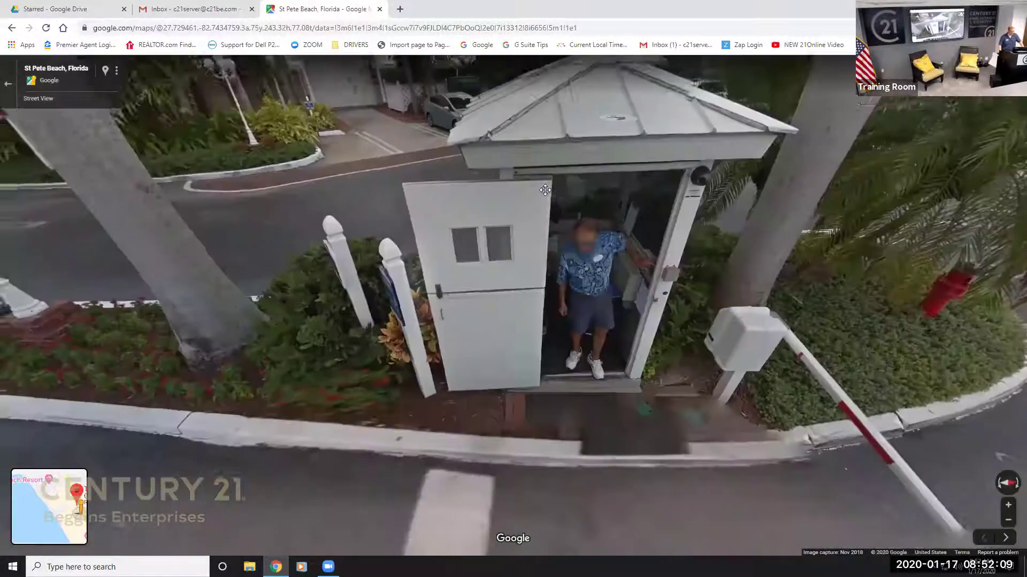
pyautogui.press('Up')
pyautogui.press('Up')
pyautogui.press('Up')
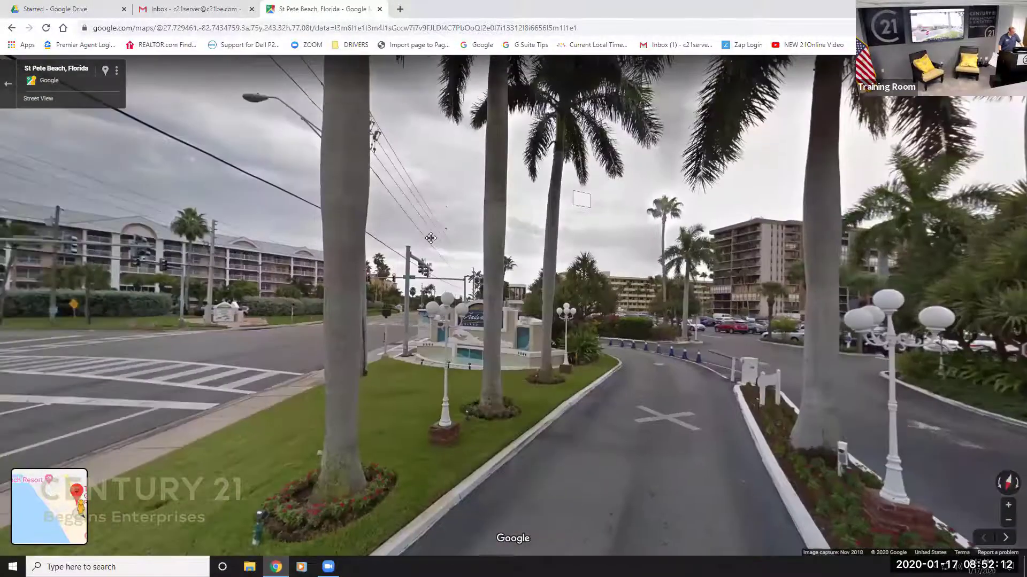
pyautogui.moveTo(310, 192); pyautogui.dragTo(430, 238)
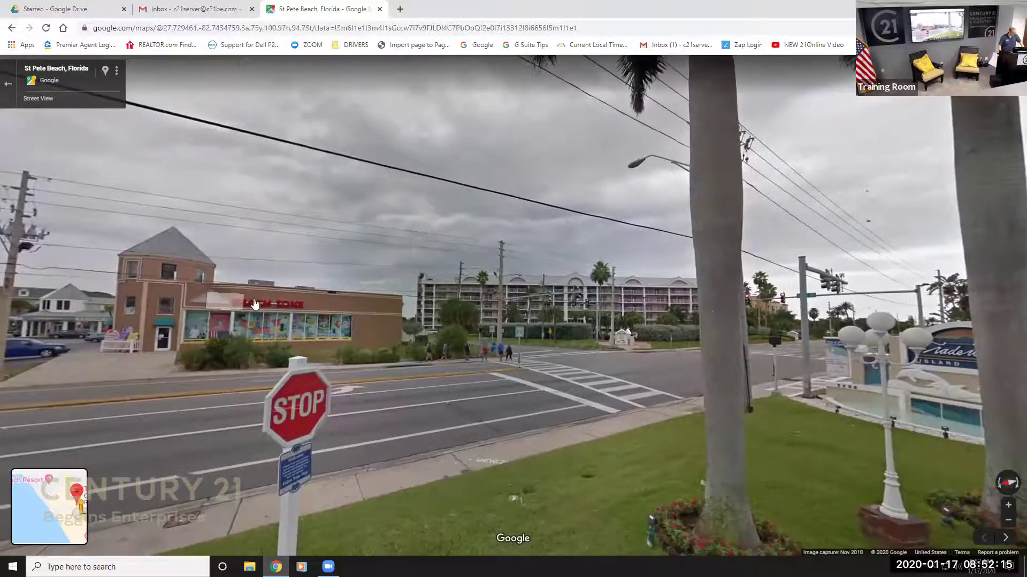
pyautogui.moveTo(289, 298); pyautogui.dragTo(666, 283)
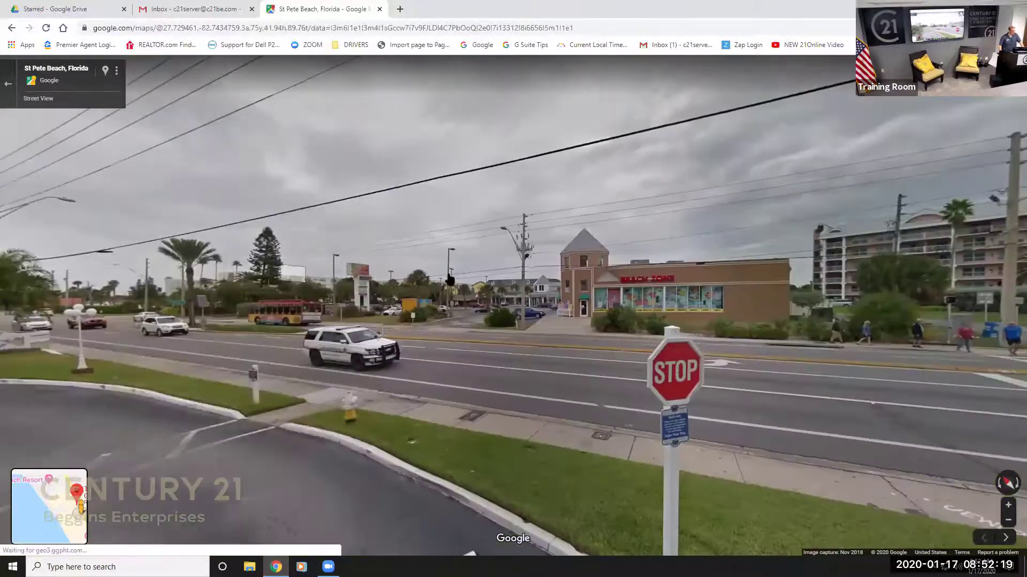
pyautogui.moveTo(419, 277); pyautogui.dragTo(556, 281)
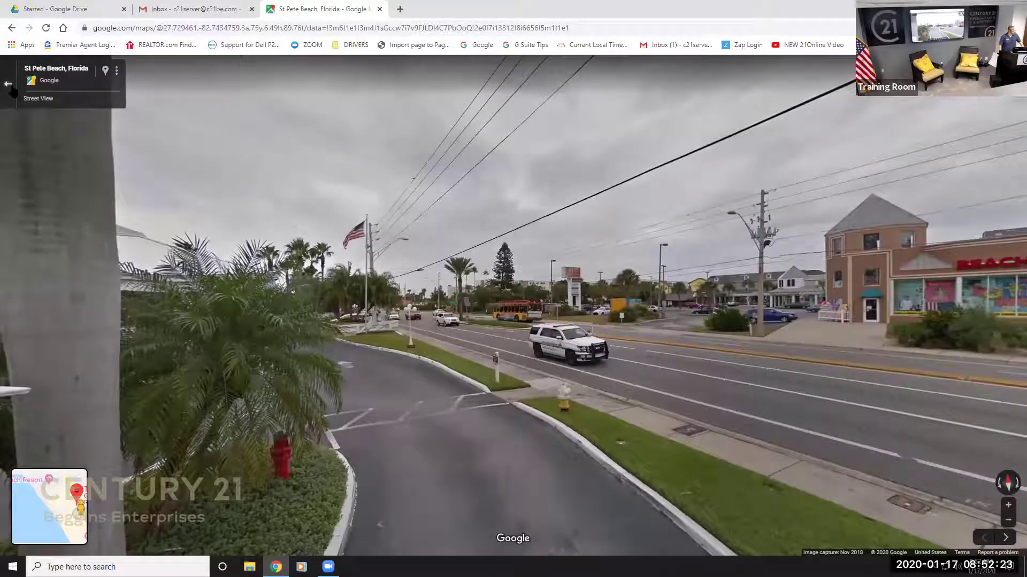
pyautogui.click(8, 86)
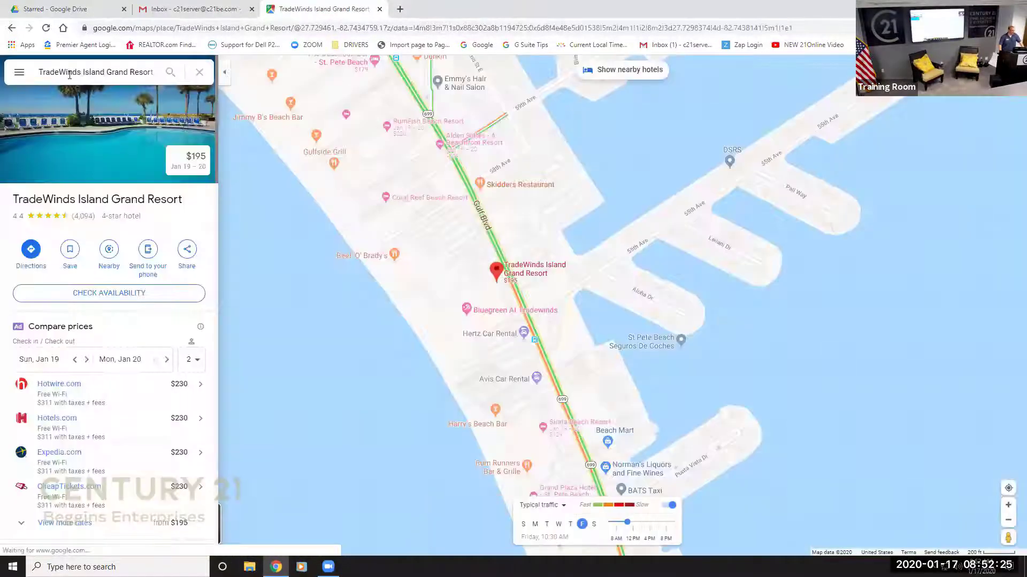
# Search 'Pigeonforge Gem', open the Pigeon Forge Gem Mine page and drop Pegman near it.
pyautogui.click(71, 75)
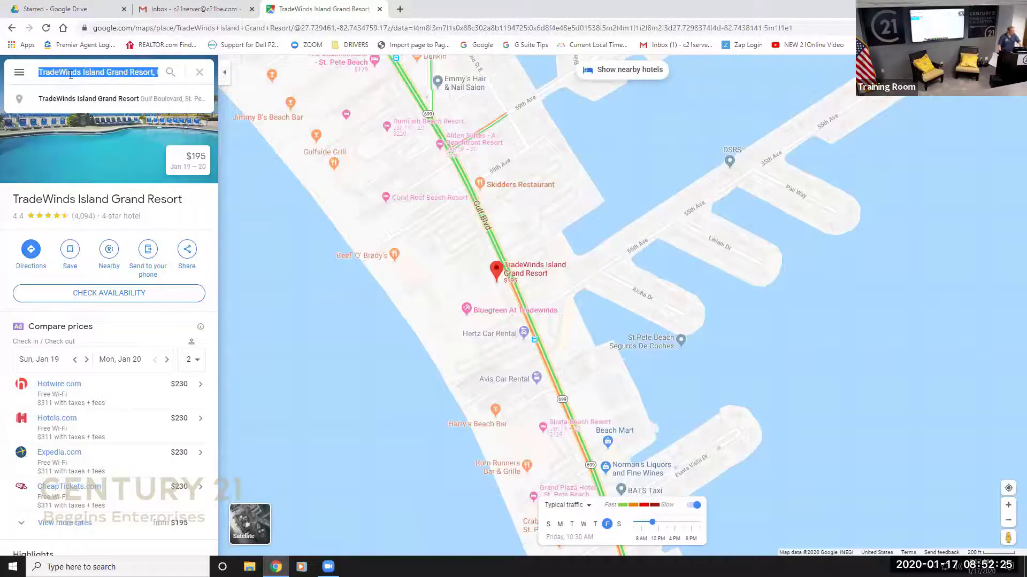
pyautogui.write('Pigeon')
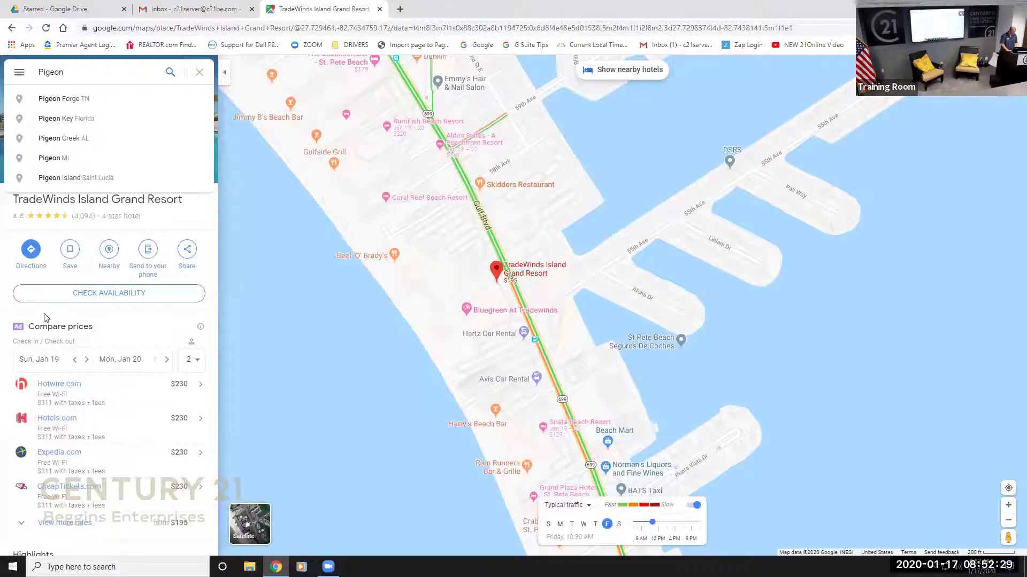
pyautogui.write('forge')
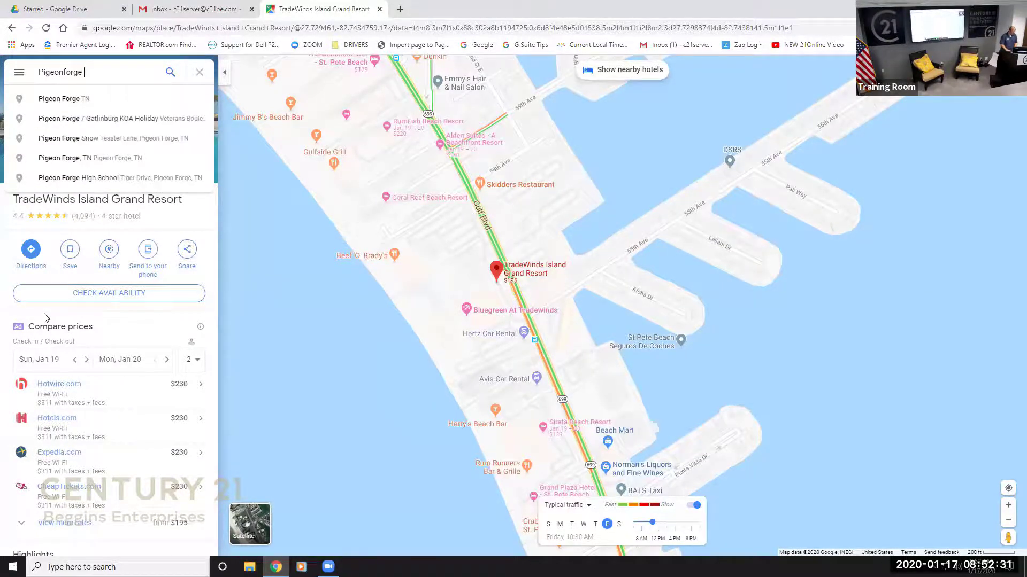
pyautogui.write(' Gem')
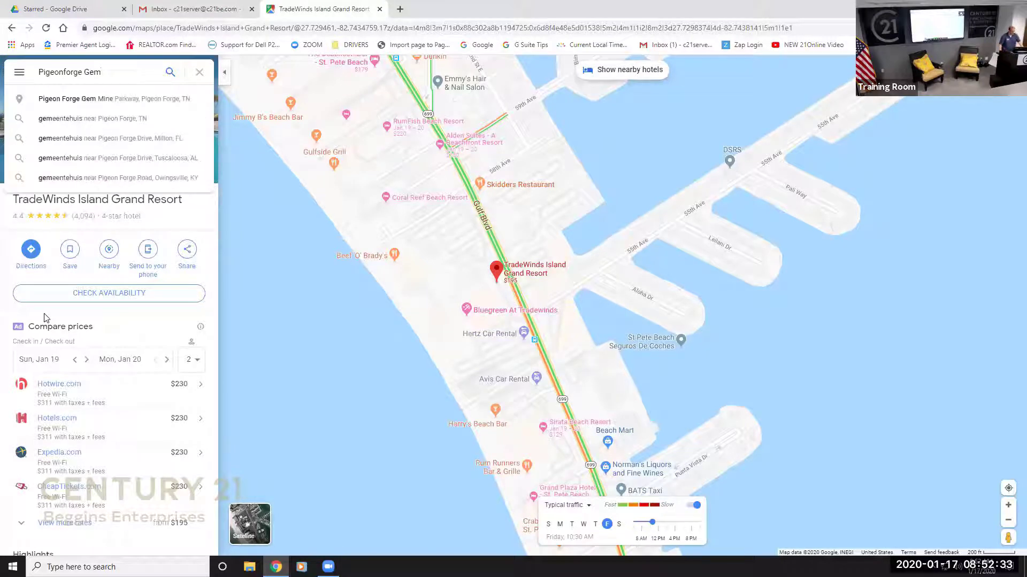
pyautogui.press('Down')
pyautogui.press('Return')
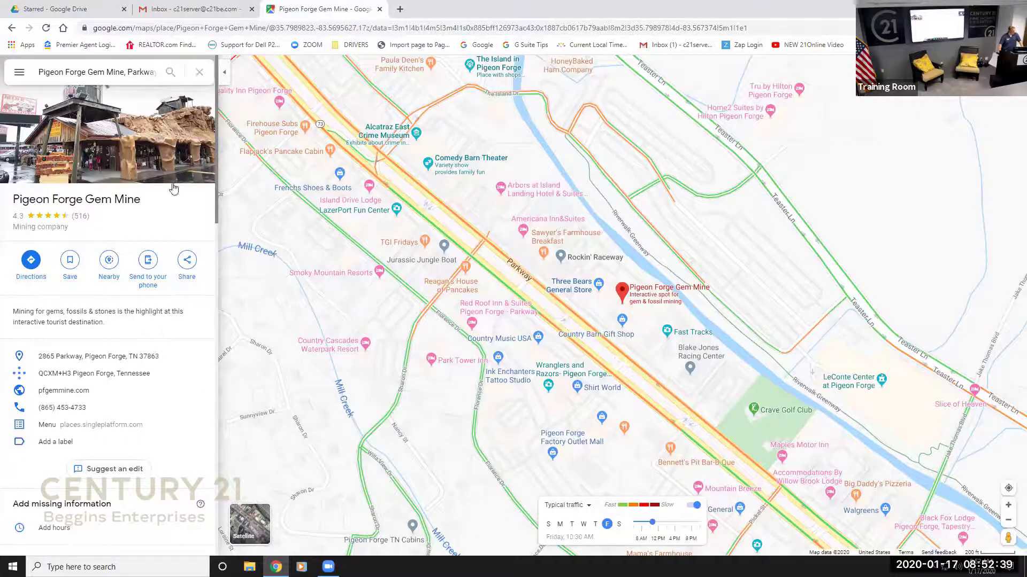
pyautogui.moveTo(1005, 536); pyautogui.dragTo(604, 294)
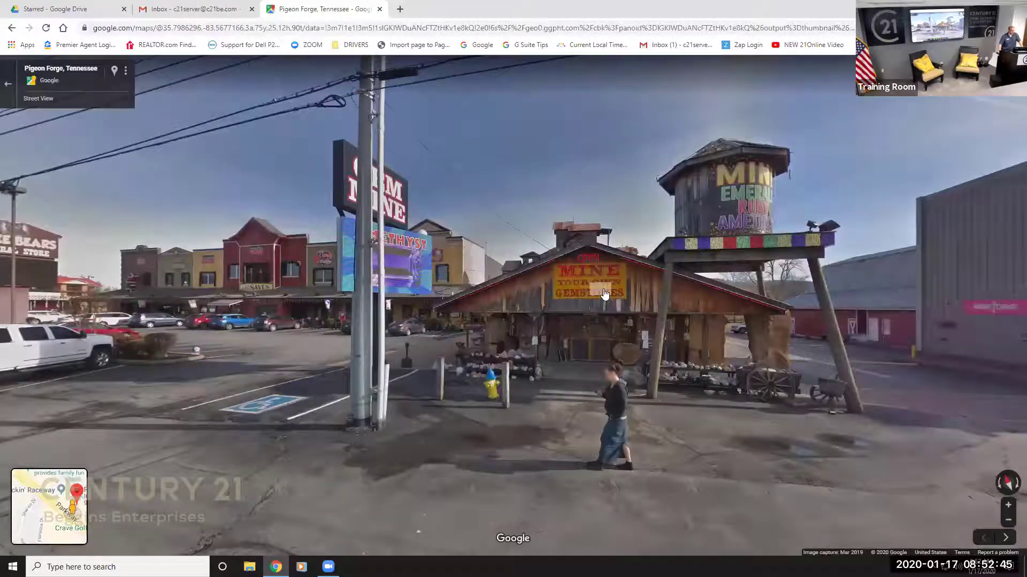
# Turn toward the road and travel down the Parkway past Dollar General to the barbecue lot.
pyautogui.moveTo(709, 275); pyautogui.dragTo(339, 296)
pyautogui.moveTo(909, 369); pyautogui.dragTo(684, 362)
pyautogui.click(684, 362)
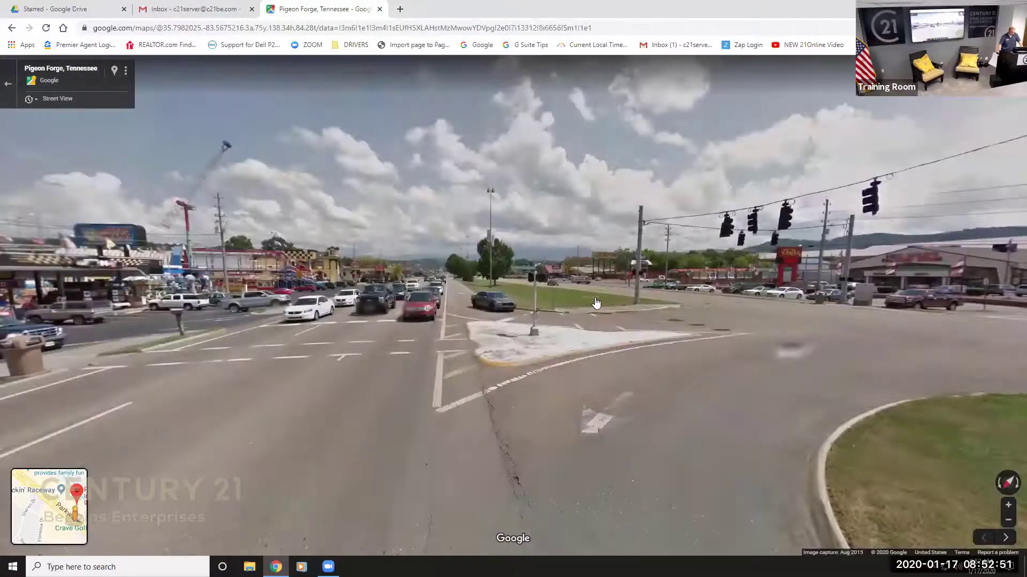
pyautogui.click(559, 292)
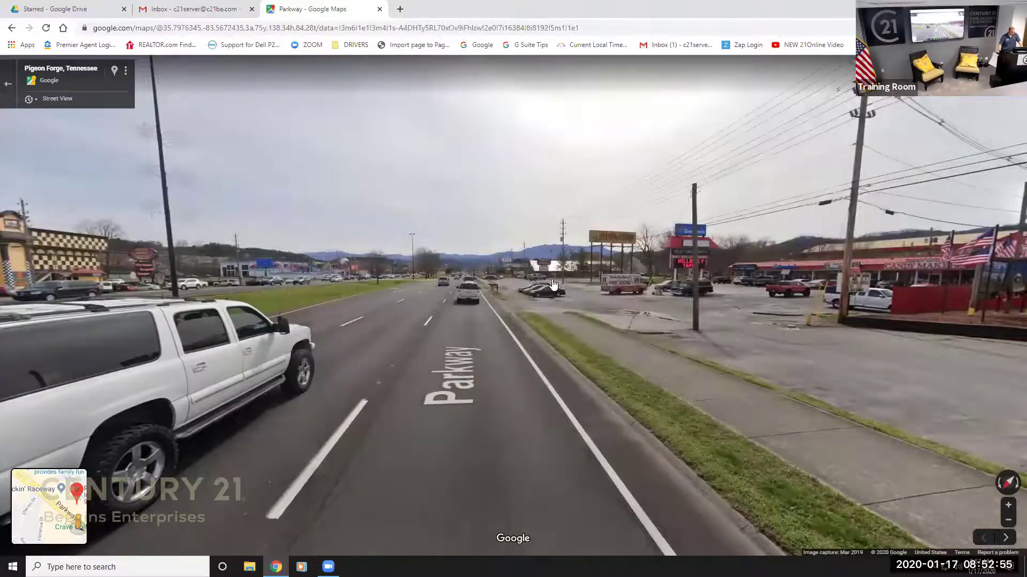
pyautogui.click(560, 291)
pyautogui.click(560, 282)
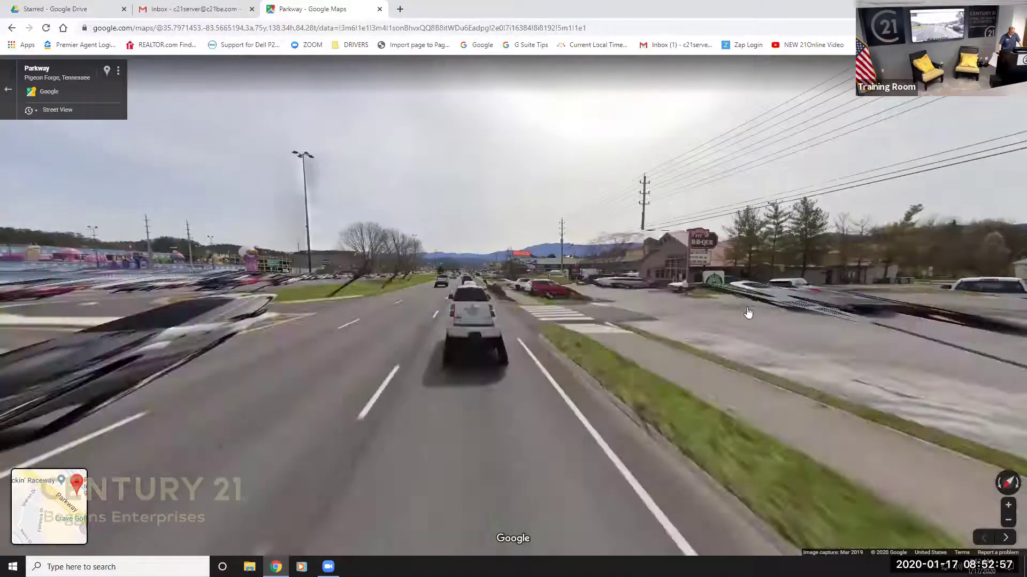
pyautogui.click(587, 321)
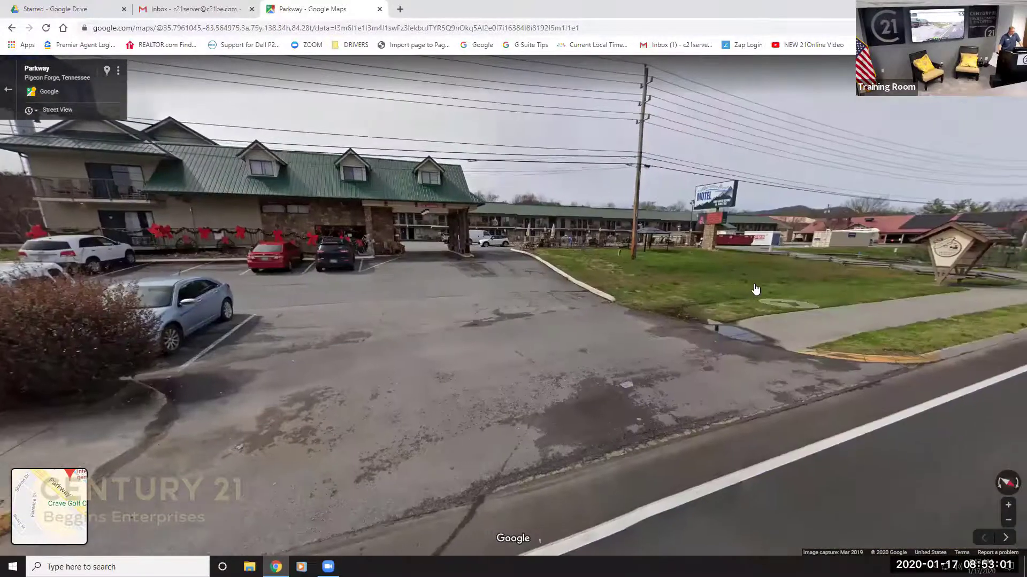
pyautogui.click(755, 289)
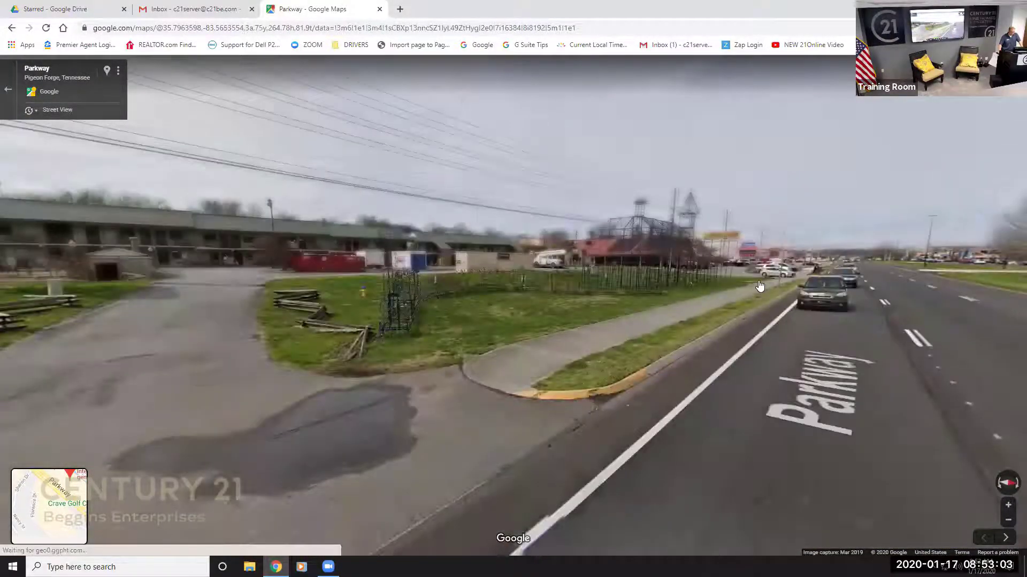
pyautogui.click(759, 286)
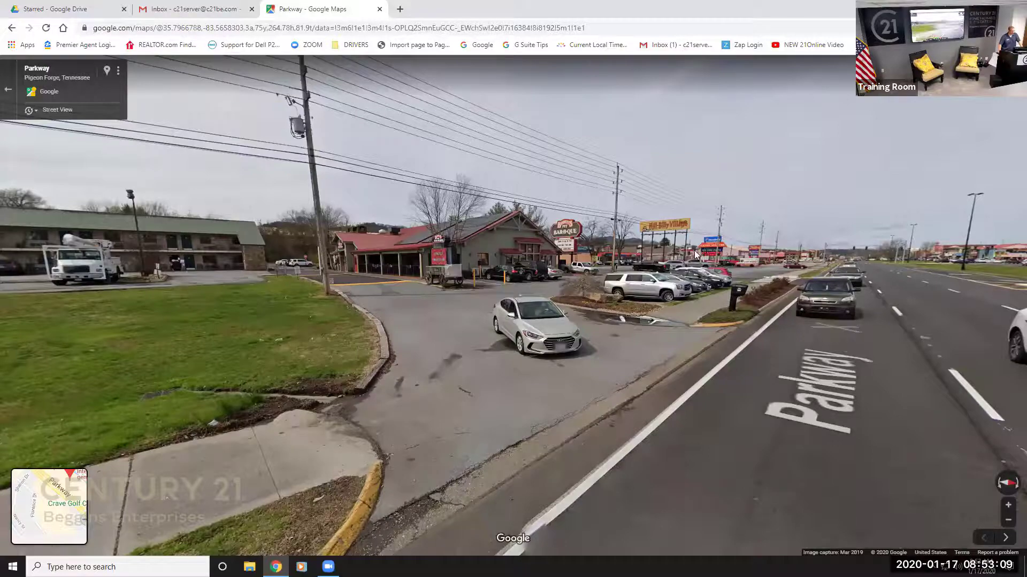
# Look around at the Parkway traffic, median and shops, jump farther along, then exit to the map.
pyautogui.moveTo(313, 269); pyautogui.dragTo(527, 279)
pyautogui.press('Left')
pyautogui.press('Left')
pyautogui.press('Left')
pyautogui.press('Left')
pyautogui.press('Left')
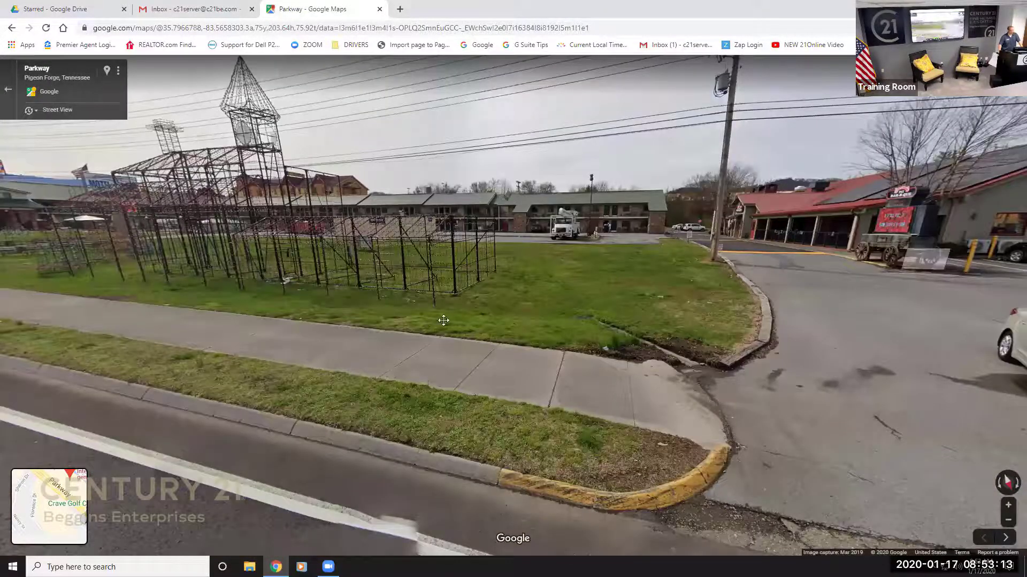
pyautogui.press('Right')
pyautogui.press('Right')
pyautogui.press('Right')
pyautogui.press('Right')
pyautogui.press('Right')
pyautogui.press('Right')
pyautogui.press('Right')
pyautogui.press('Right')
pyautogui.press('Right')
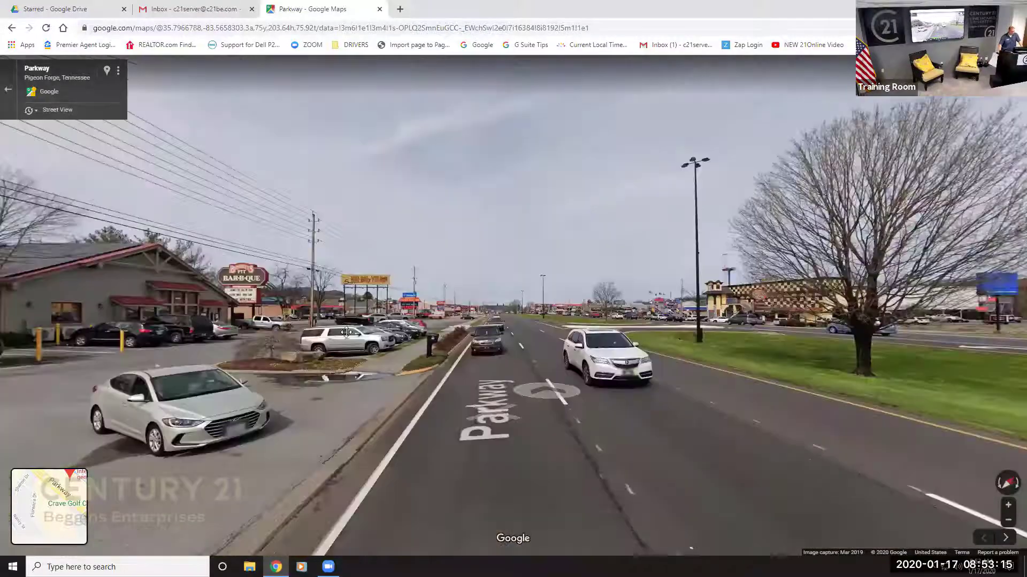
pyautogui.press('Right')
pyautogui.press('Right')
pyautogui.press('Right')
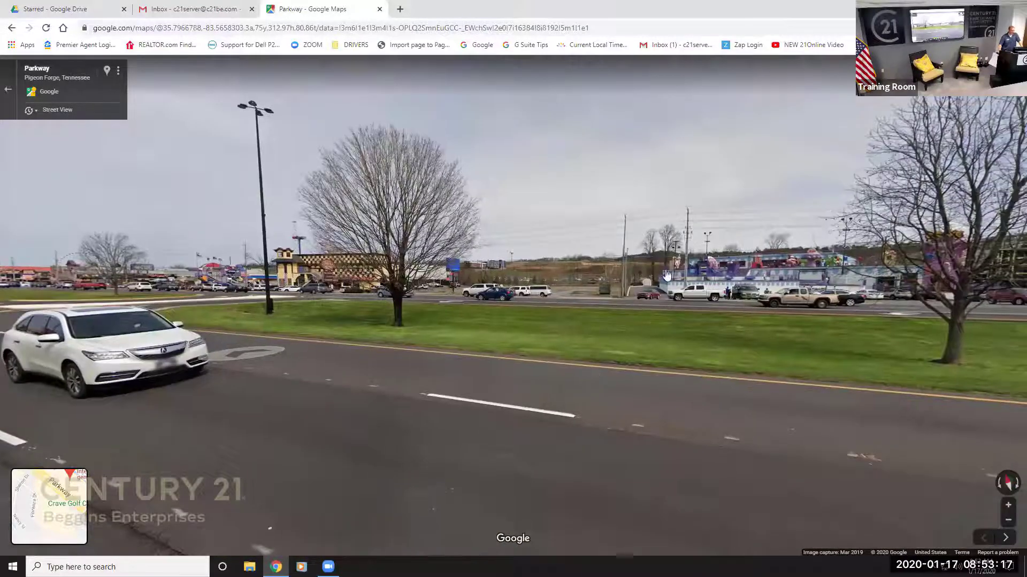
pyautogui.press('Right')
pyautogui.press('Right')
pyautogui.press('Right')
pyautogui.press('Right')
pyautogui.press('Right')
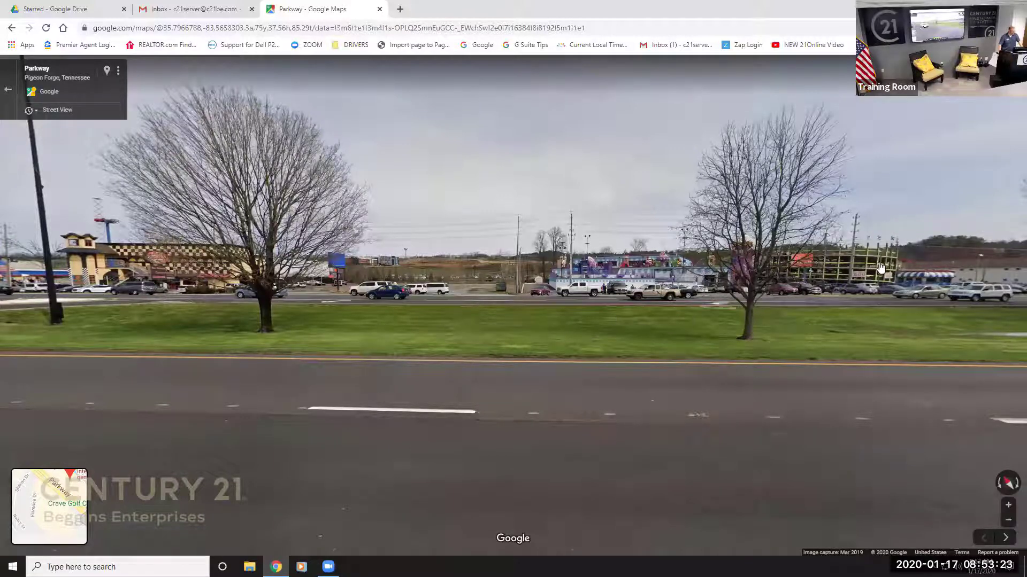
pyautogui.click(650, 280)
pyautogui.press('Left')
pyautogui.press('Left')
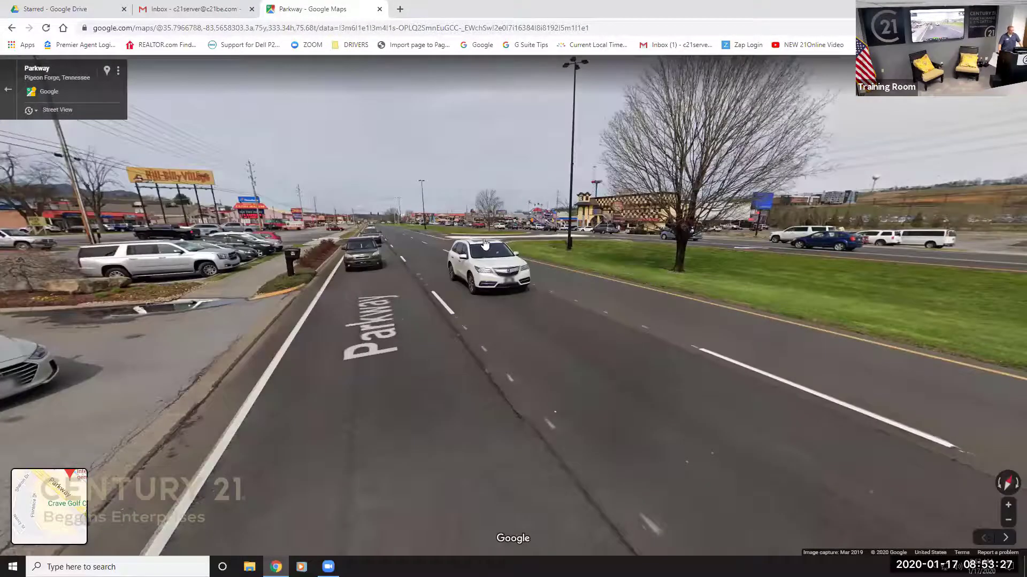
pyautogui.click(8, 90)
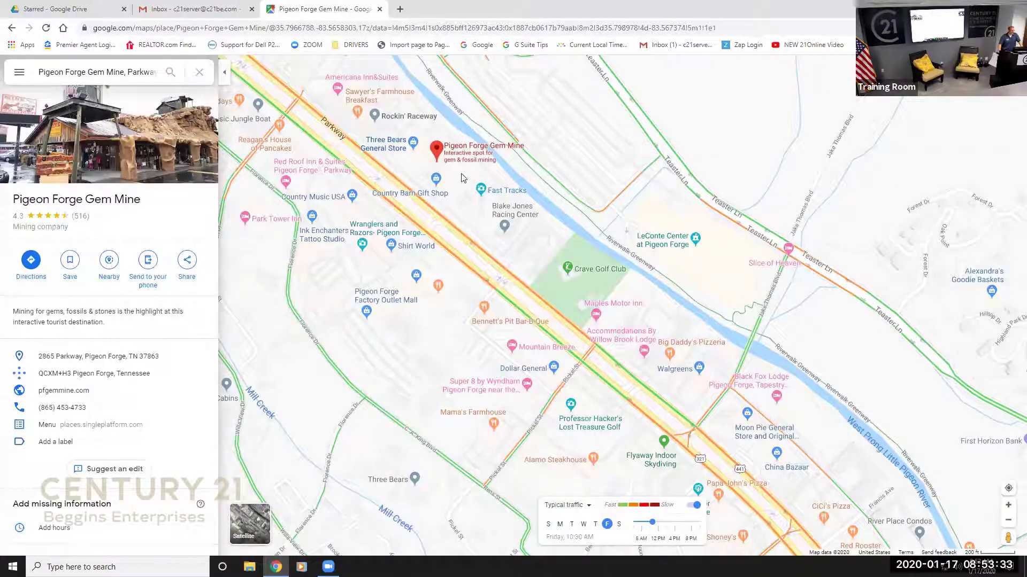
# Add Pigeon Forge Gem Mine to the Want to go list.
pyautogui.click(73, 262)
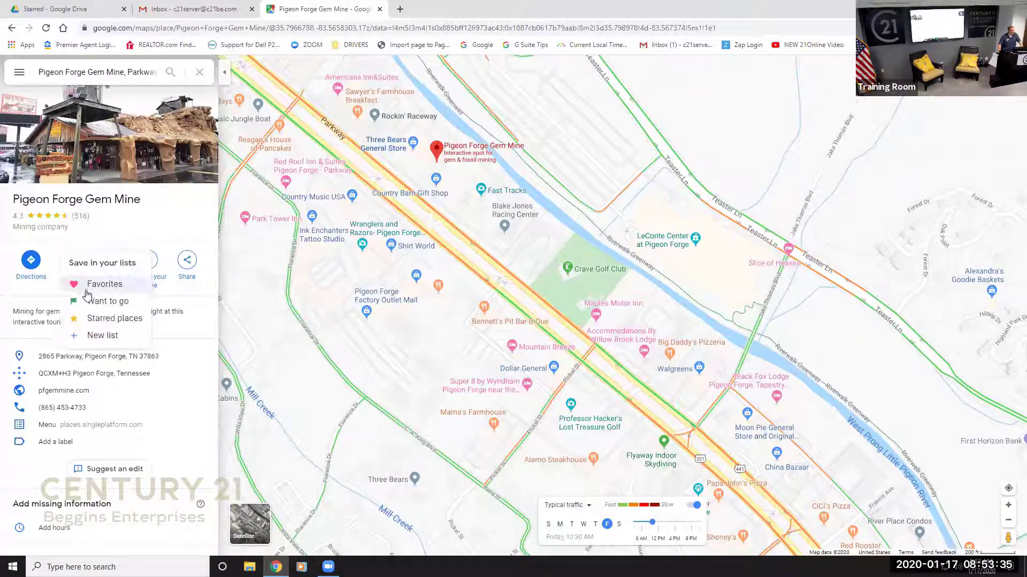
pyautogui.click(90, 302)
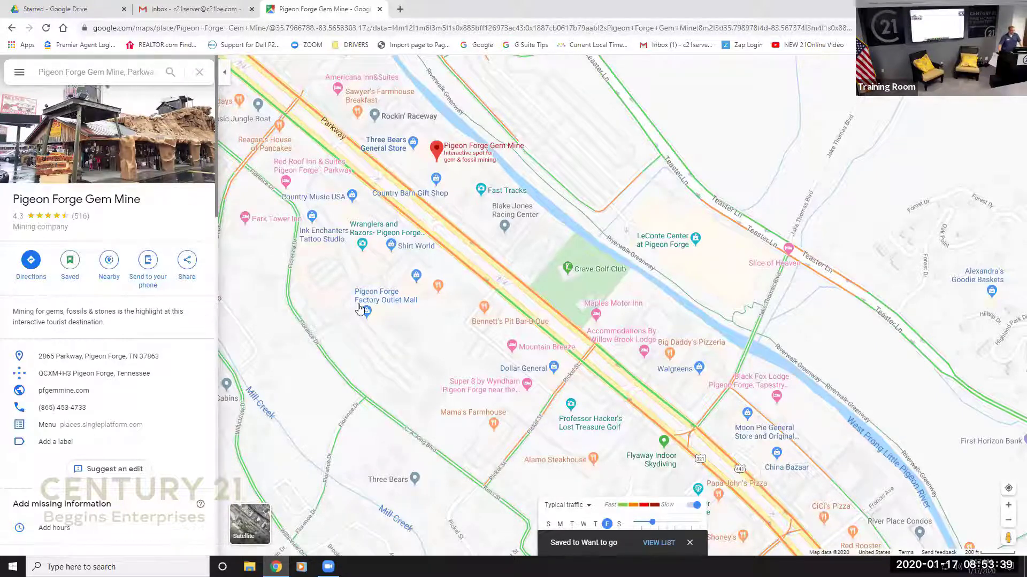
pyautogui.moveTo(359, 307)
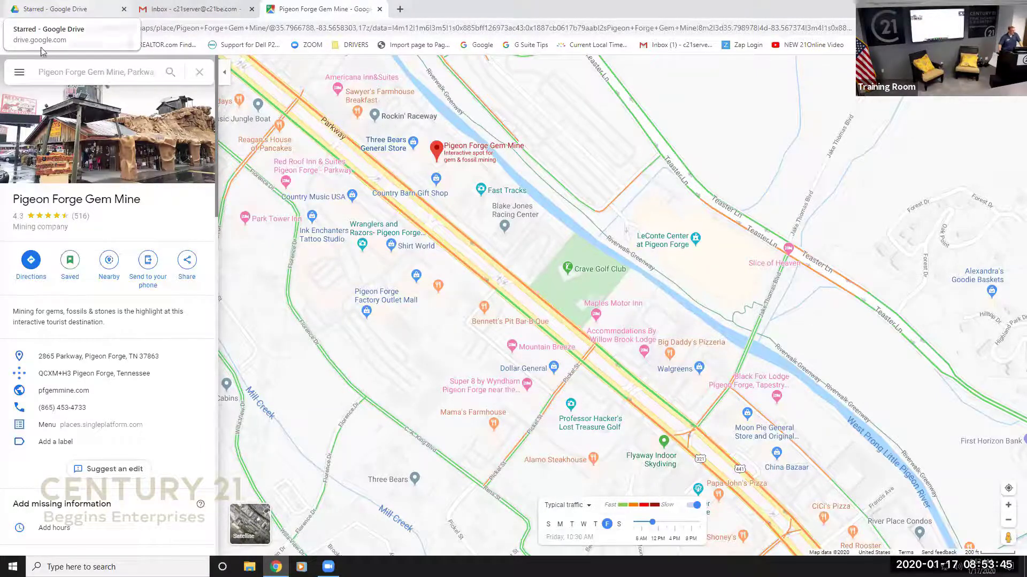
# Close the Gem Mine details, then open and close the map options menu twice.
pyautogui.click(199, 74)
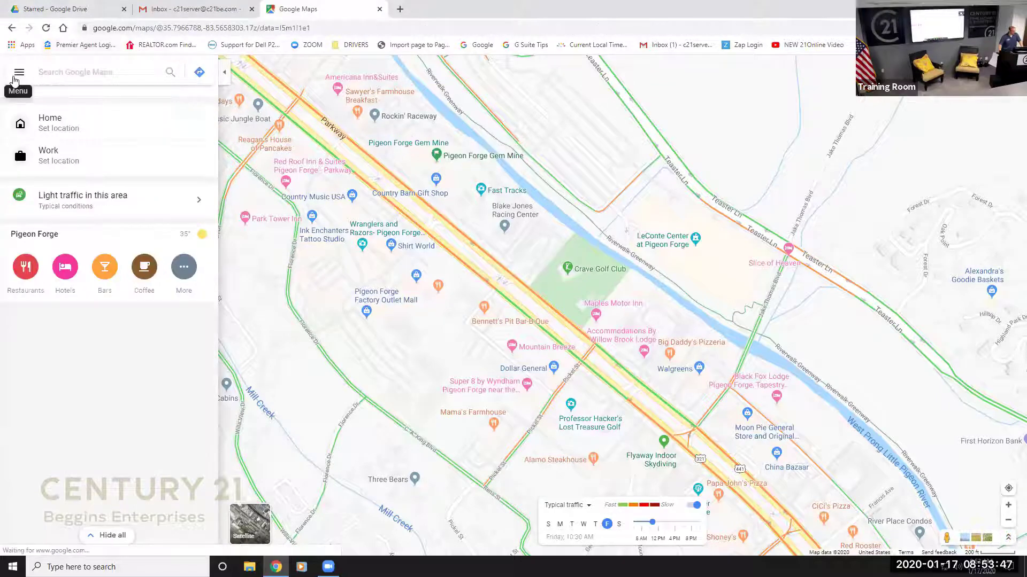
pyautogui.click(16, 78)
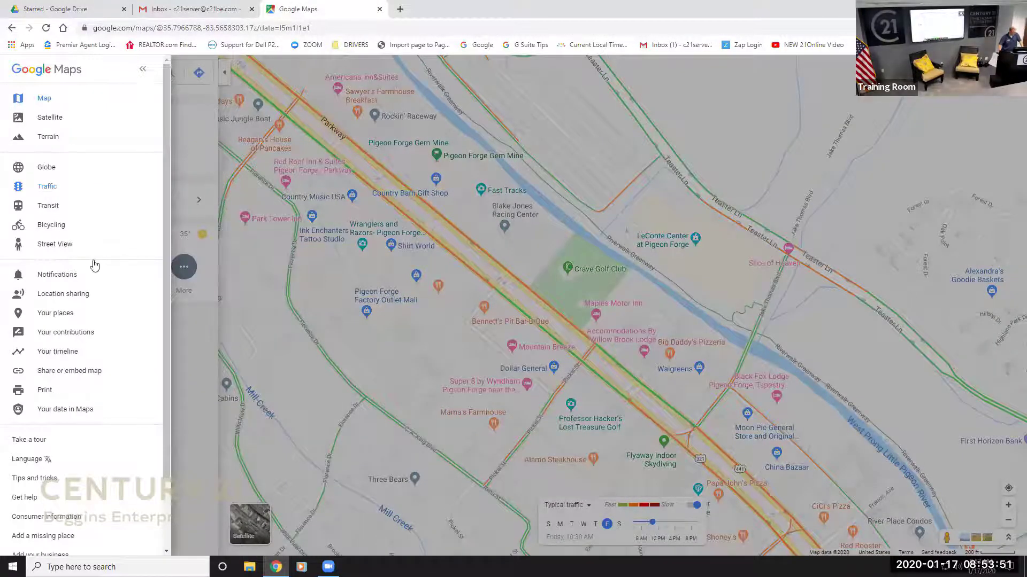
pyautogui.click(222, 246)
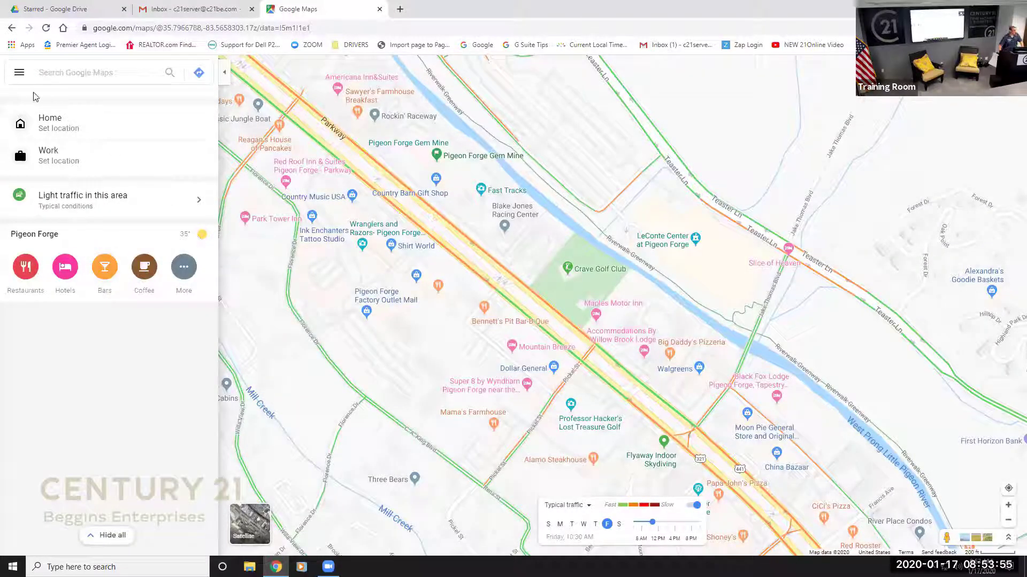
pyautogui.click(19, 72)
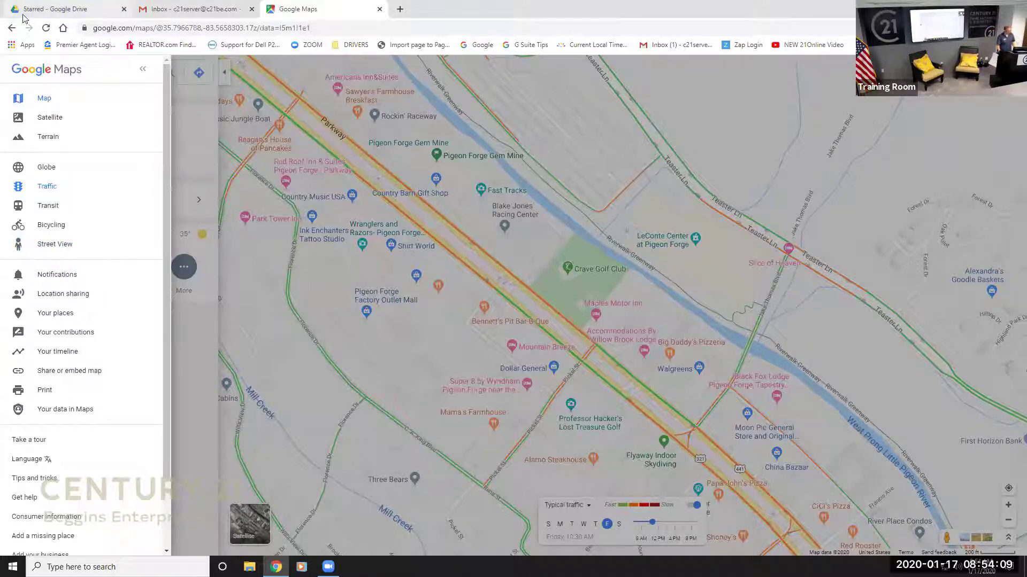
pyautogui.click(144, 71)
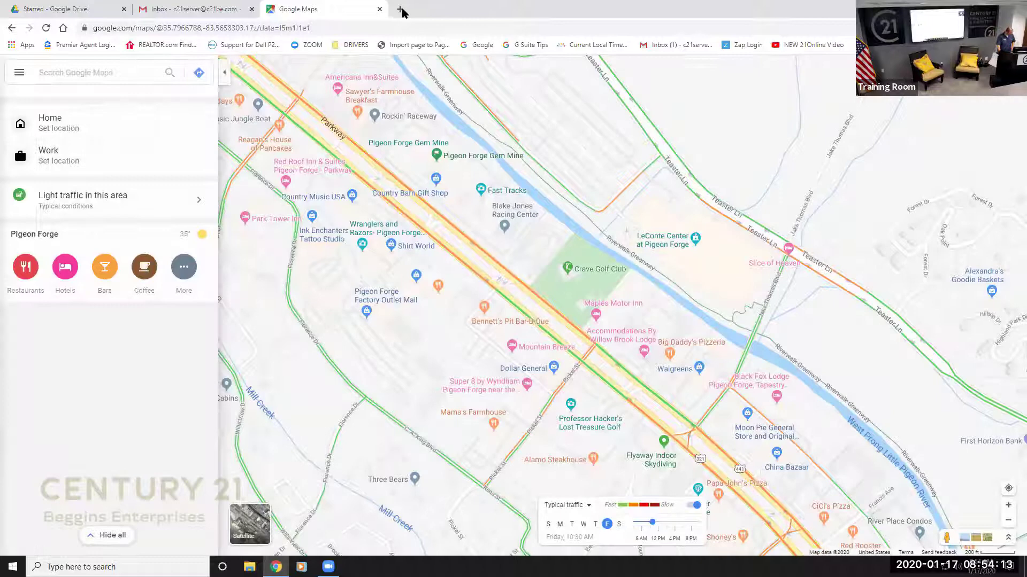
# Open the CARAVAN 2020 document in a new tab and snap it left beside Google Maps.
pyautogui.click(402, 12)
pyautogui.write('cara')
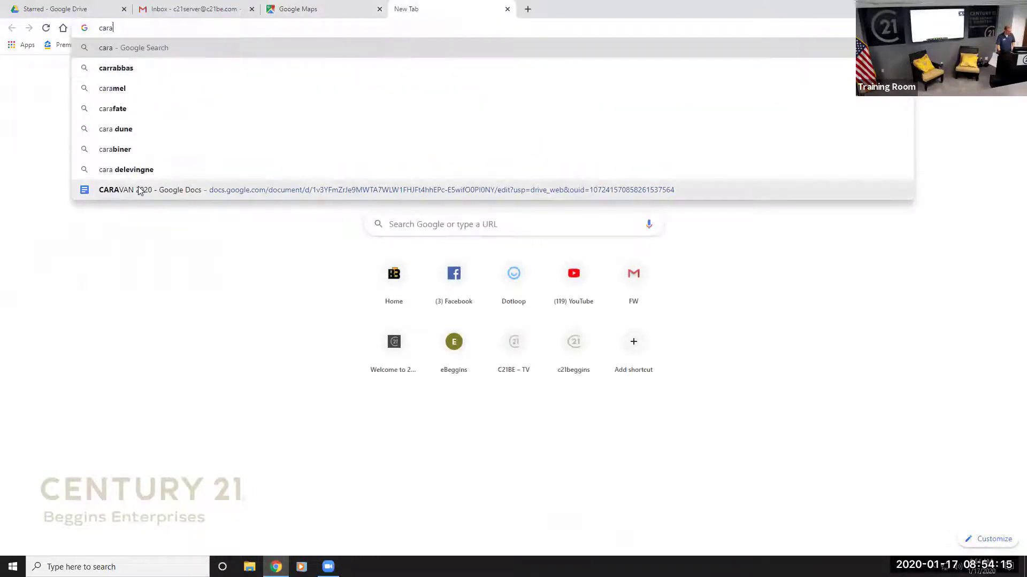
pyautogui.click(139, 191)
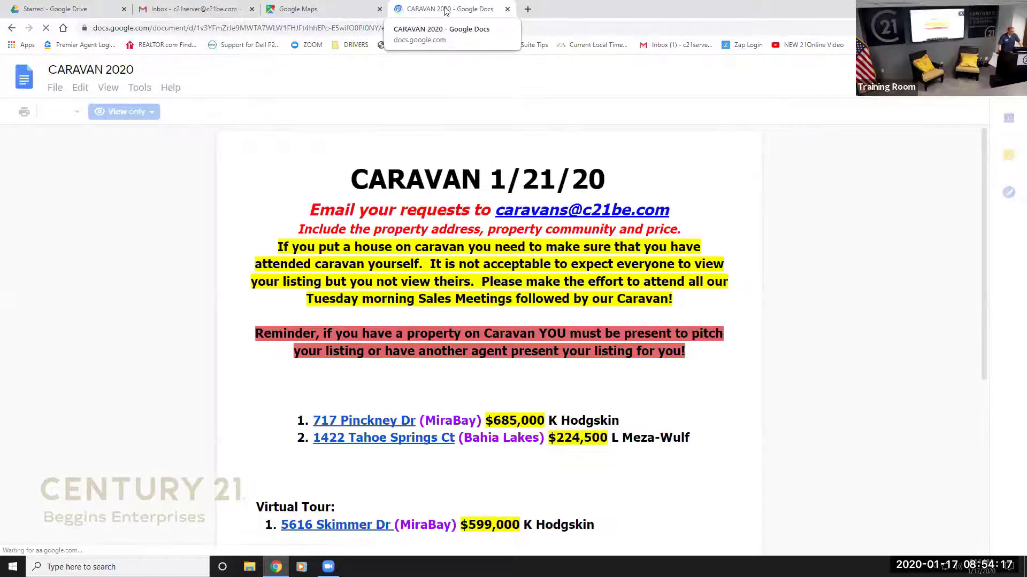
pyautogui.moveTo(449, 9); pyautogui.dragTo(368, 11)
pyautogui.moveTo(16, 10); pyautogui.dragTo(2, 10)
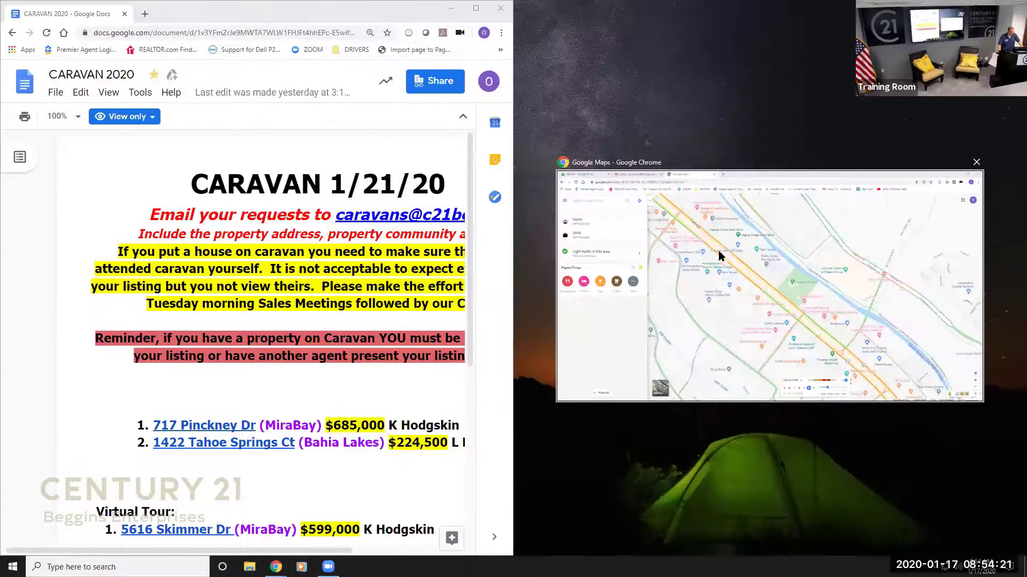
pyautogui.click(716, 251)
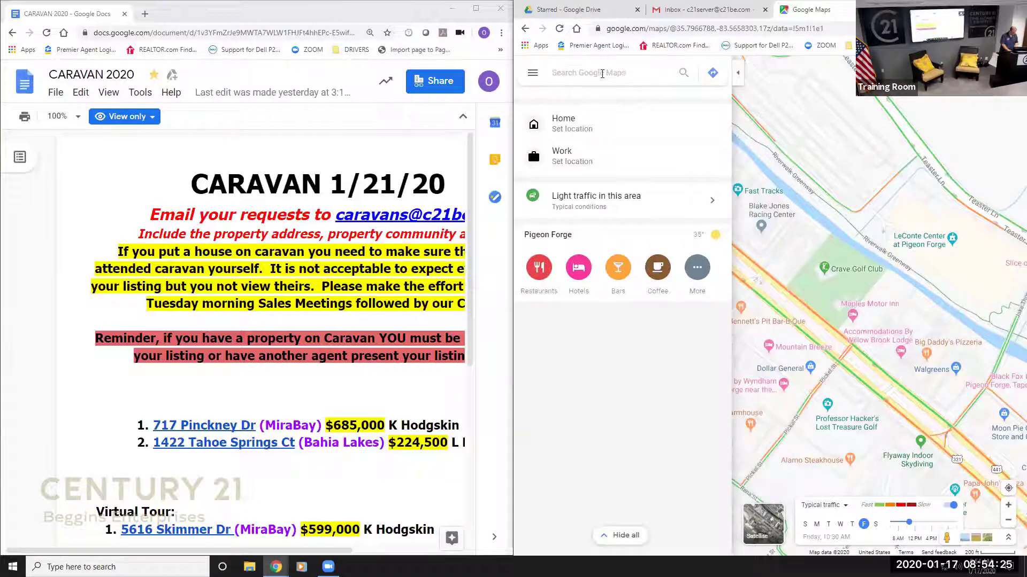
# Find the Century 21 Beggins Enterprises office in Apollo and make it the directions start point.
pyautogui.write('CENTRU')
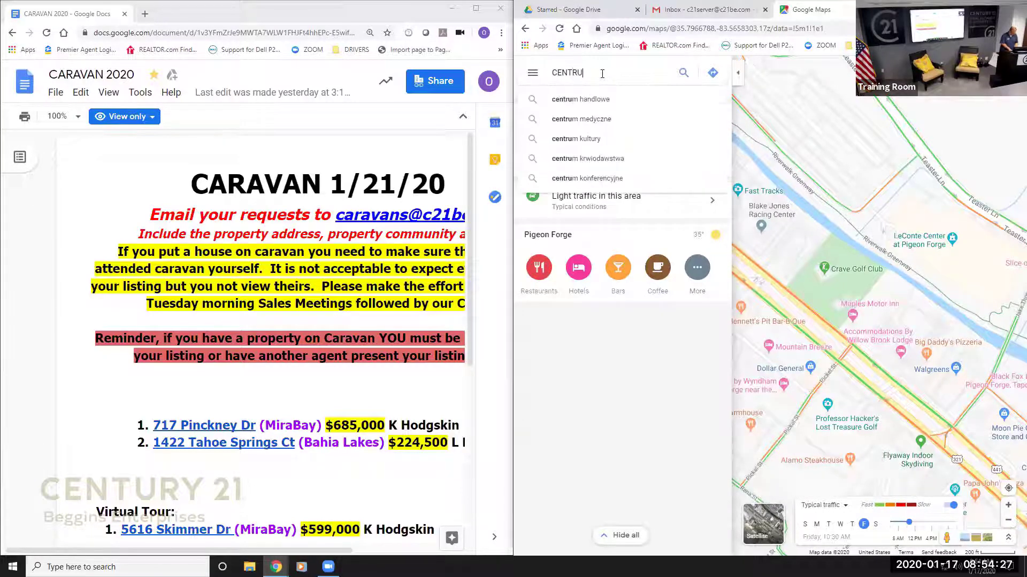
pyautogui.write('Y 21 Beggins ')
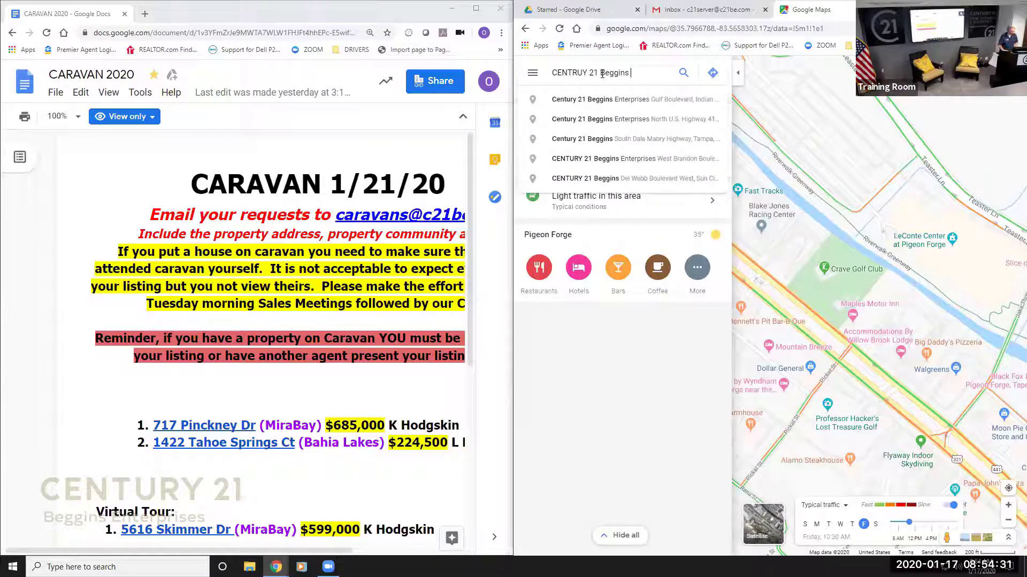
pyautogui.write('Apollo')
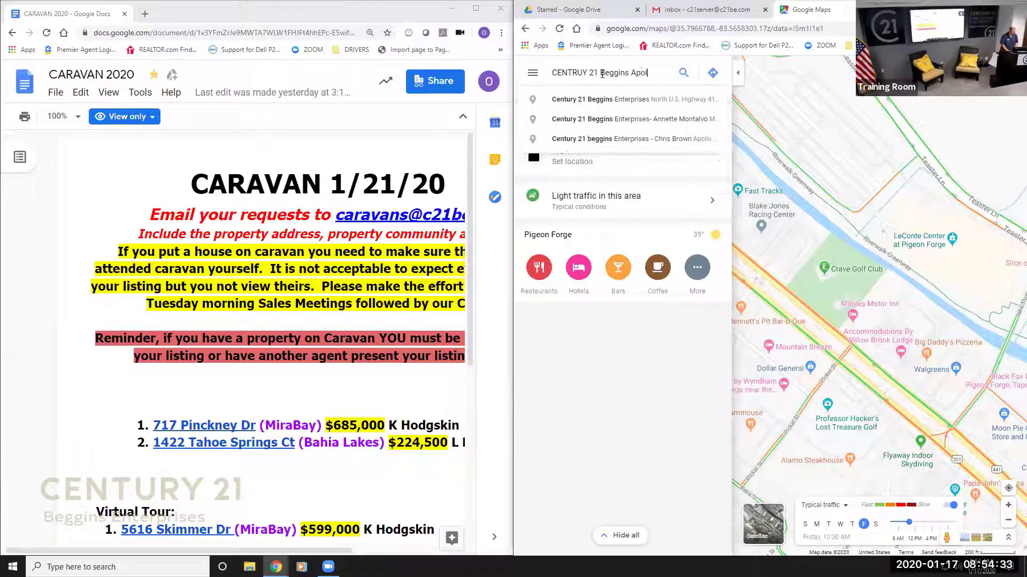
pyautogui.click(604, 100)
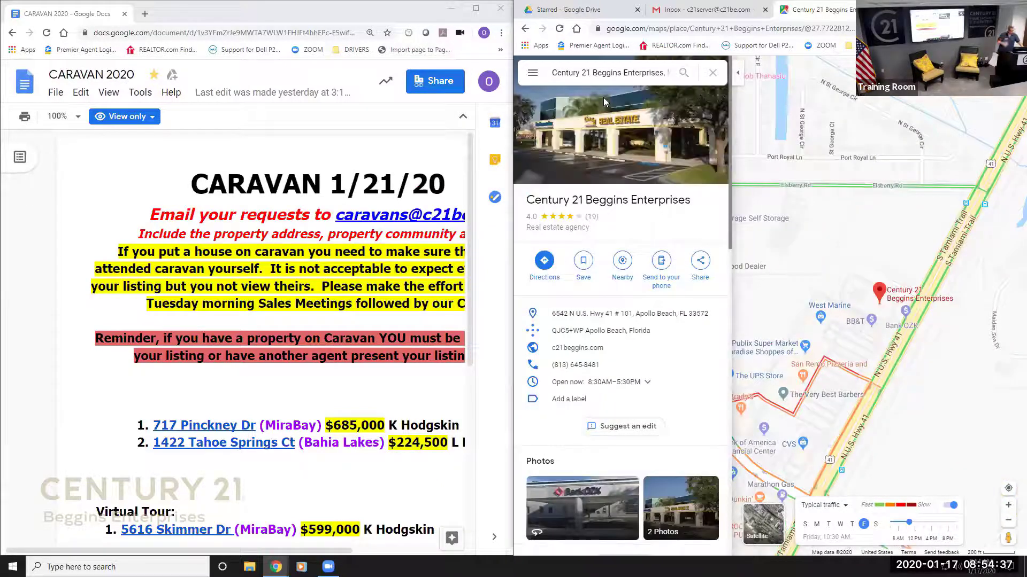
pyautogui.click(544, 262)
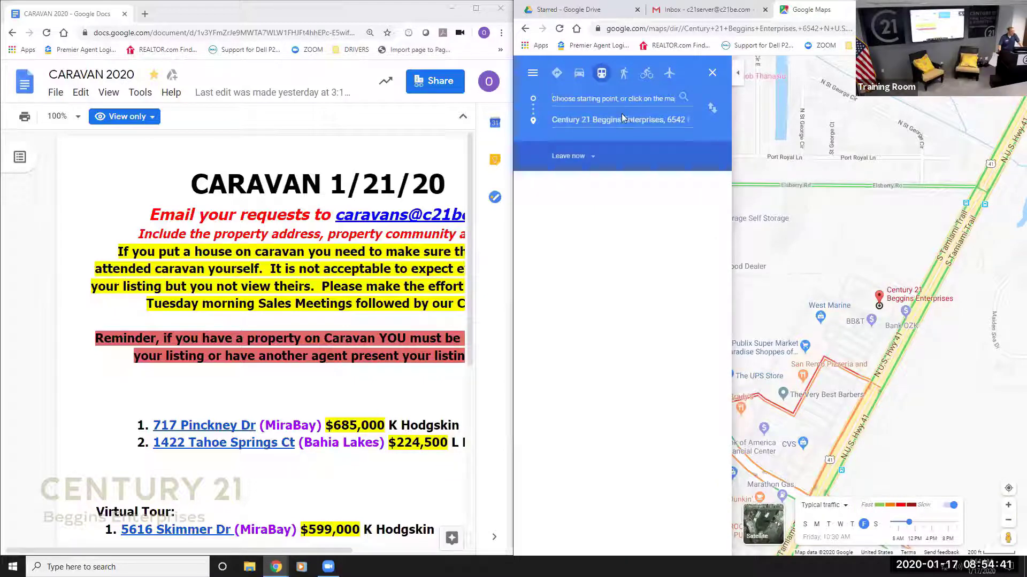
pyautogui.click(712, 109)
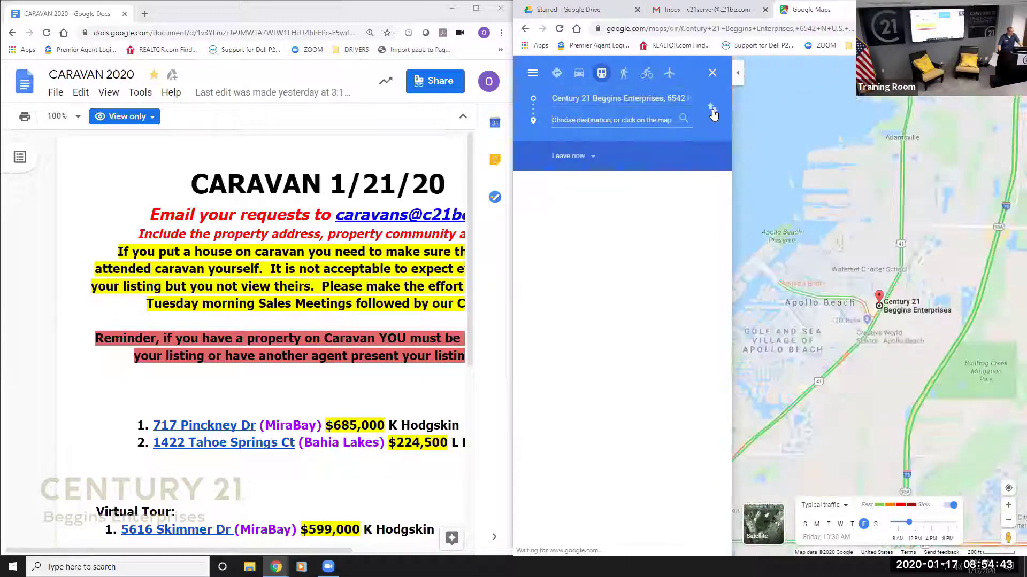
pyautogui.click(609, 121)
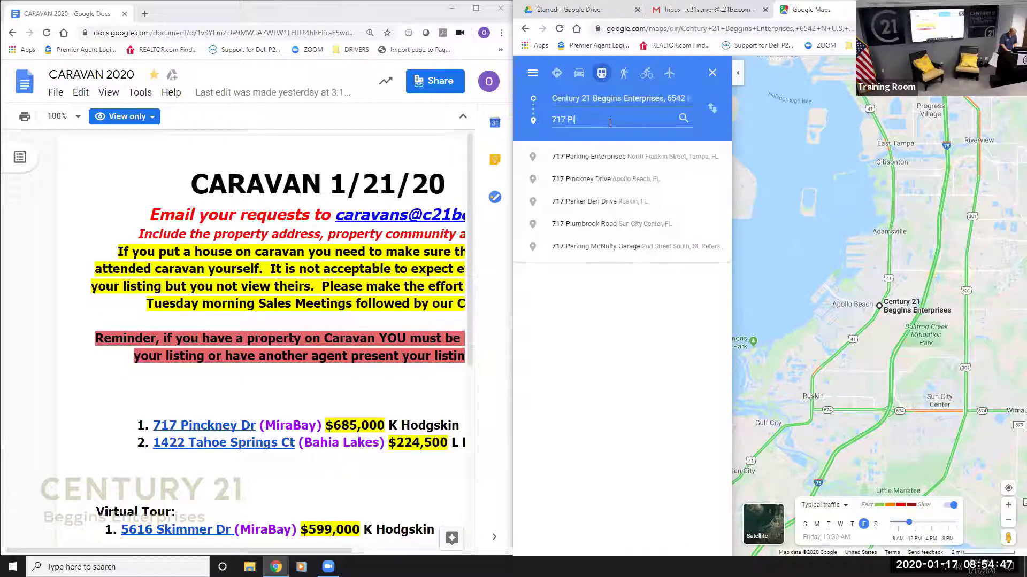
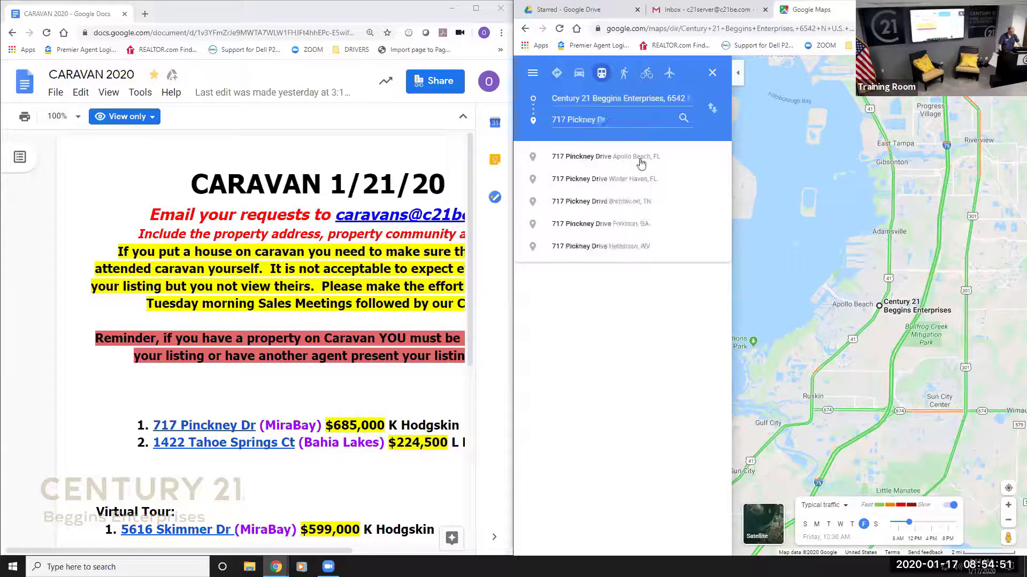
pyautogui.click(640, 158)
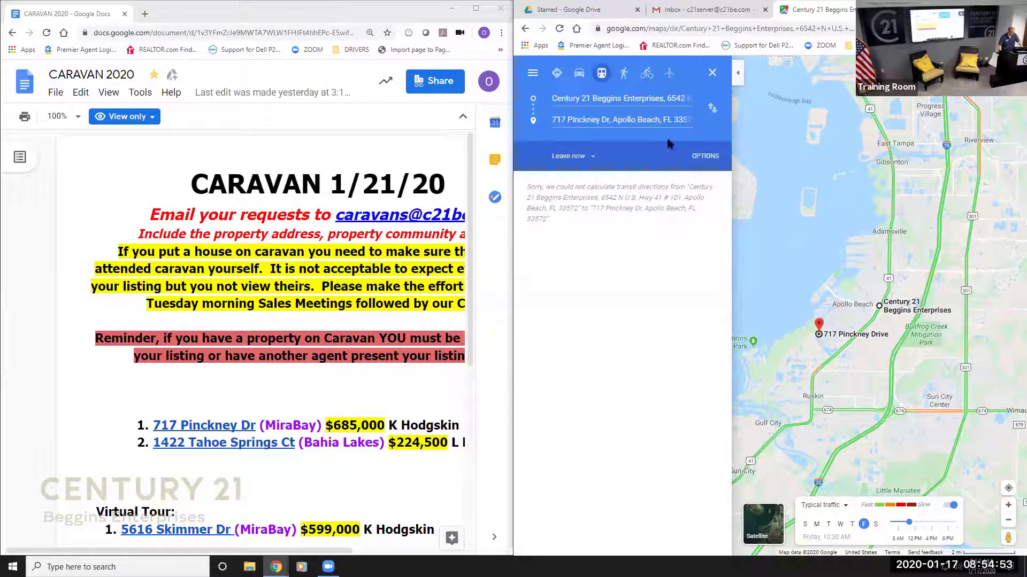
pyautogui.click(704, 160)
pyautogui.click(706, 158)
pyautogui.click(569, 156)
pyautogui.click(572, 173)
pyautogui.click(580, 75)
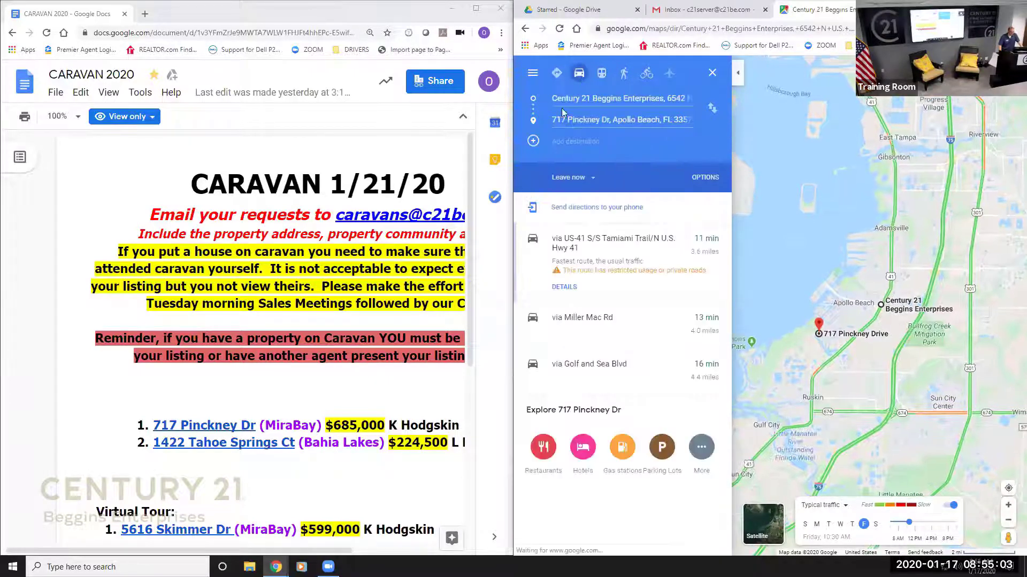
pyautogui.click(576, 144)
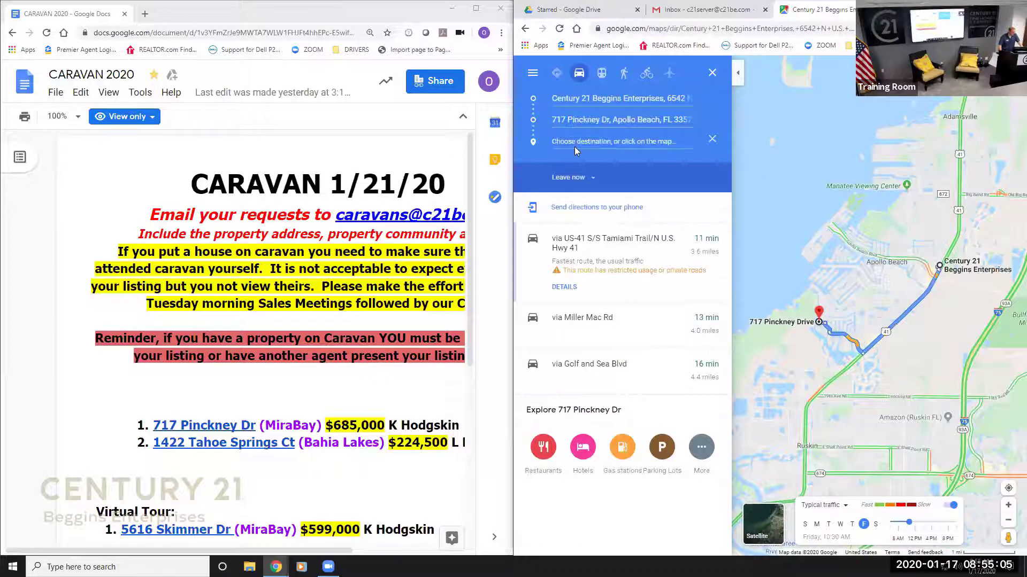
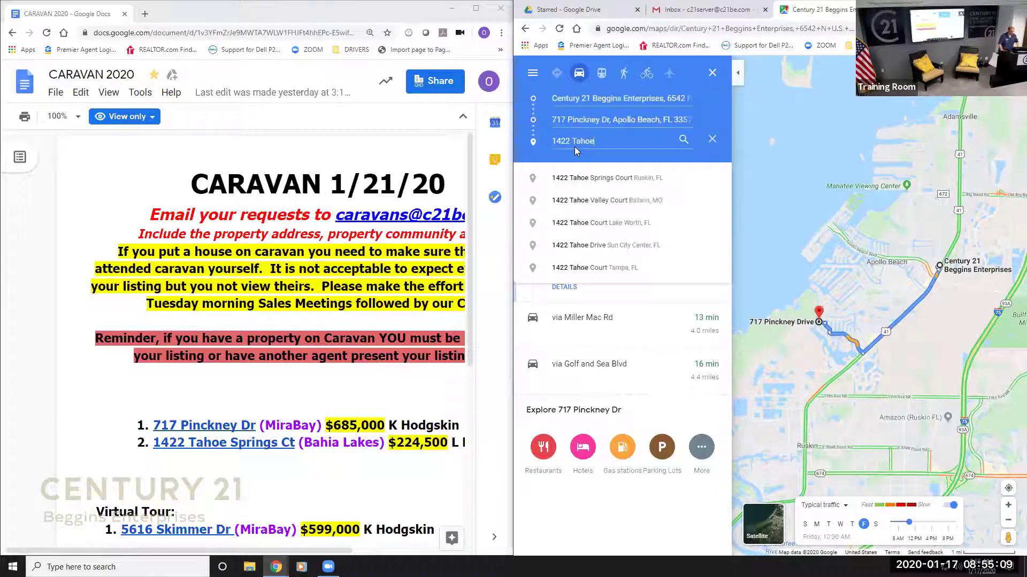
pyautogui.click(589, 171)
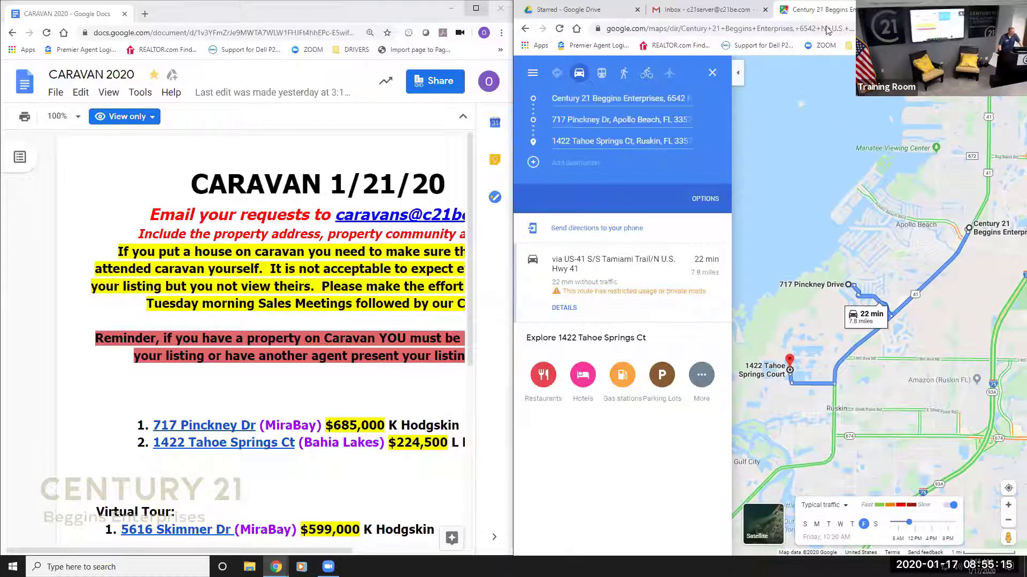
# Close the caravan document, maximize Maps, and end the route at Beanie's Bar & Sports Grill.
pyautogui.click(500, 8)
pyautogui.press('super+Up')
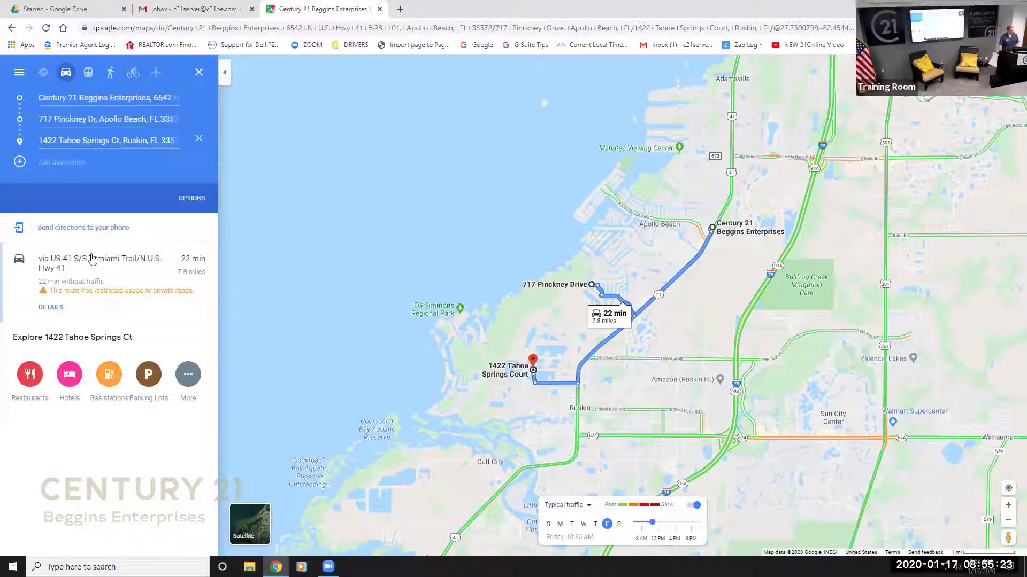
pyautogui.click(70, 162)
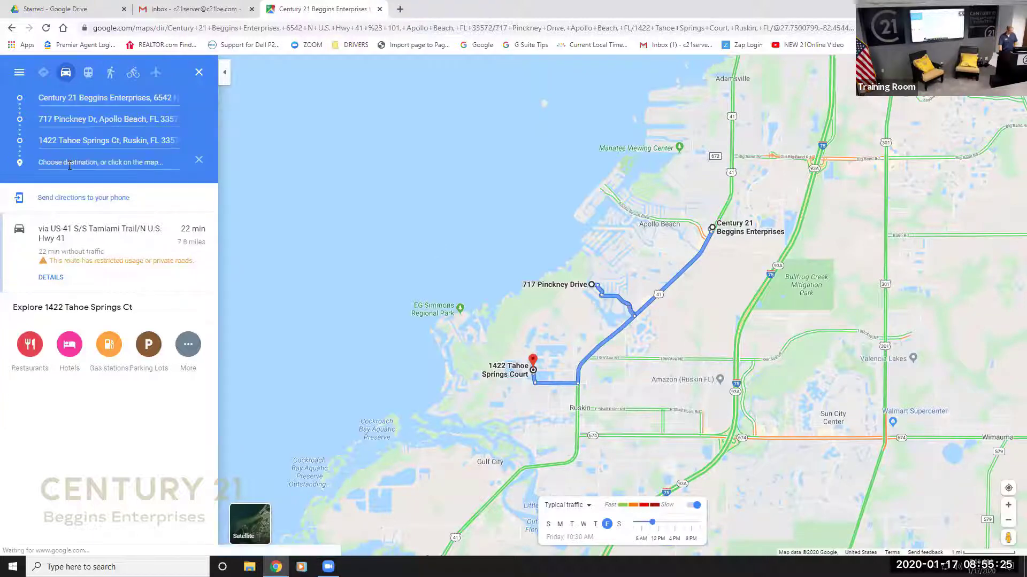
pyautogui.write('B')
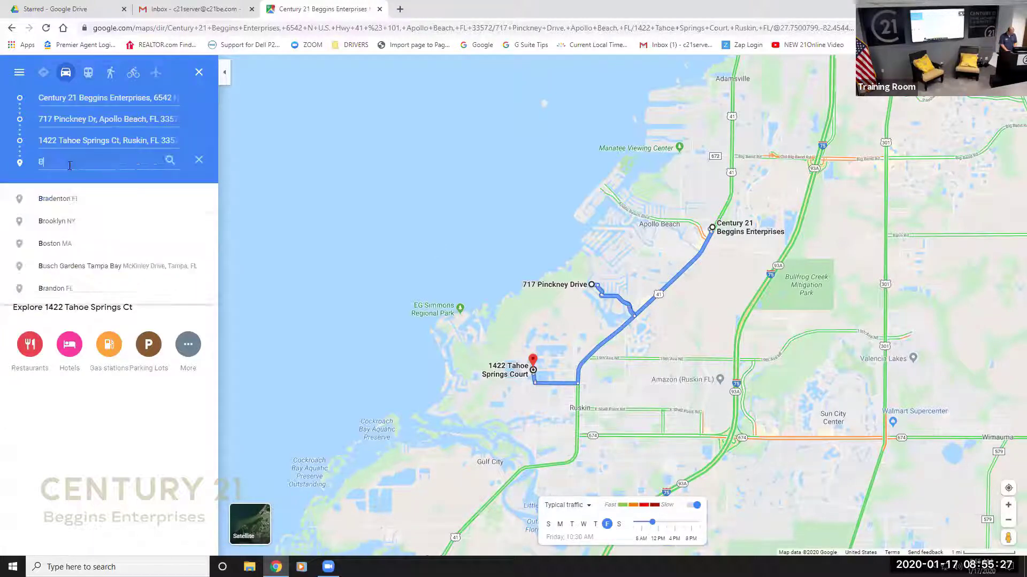
pyautogui.write('eanies')
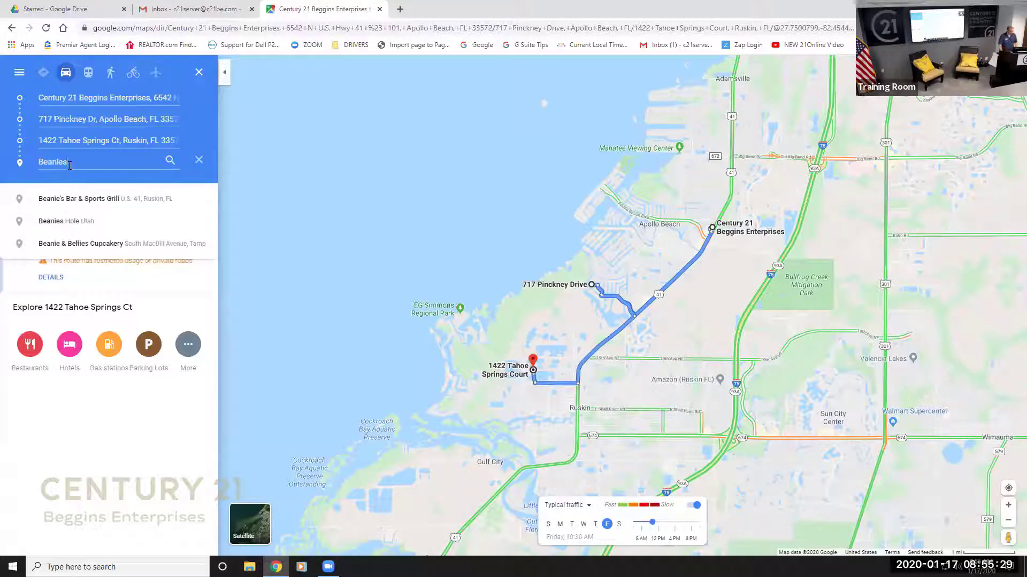
pyautogui.click(73, 199)
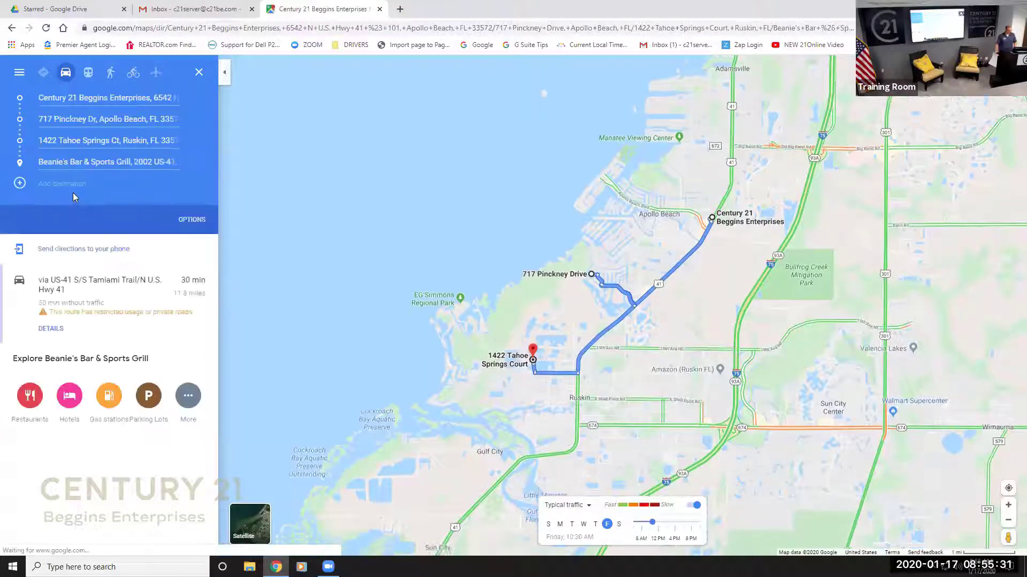